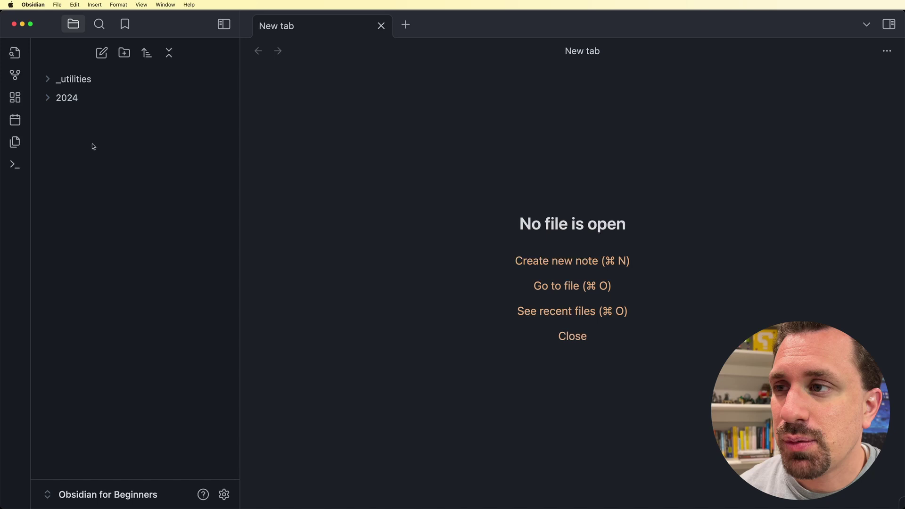
# Step: Create a new folder named _templates in the vault's file explorer
pyautogui.click(125, 54)
pyautogui.write('_')
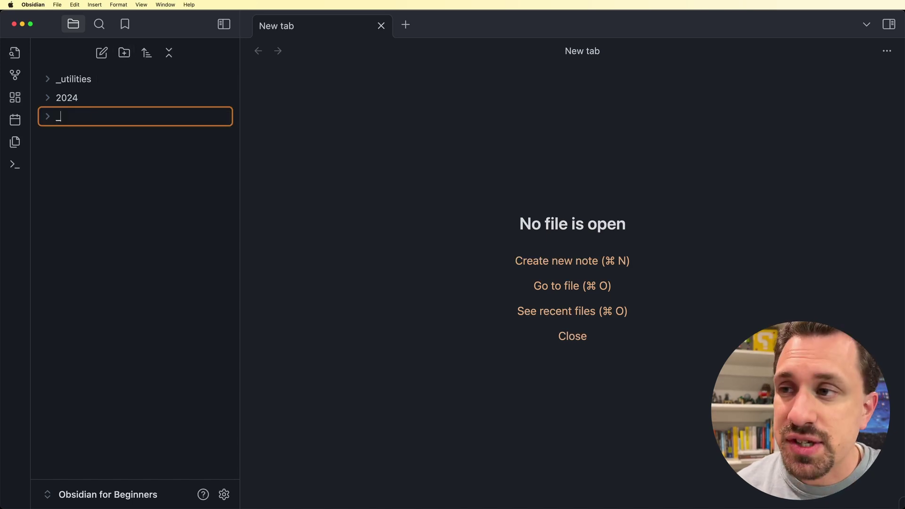
pyautogui.write('templates')
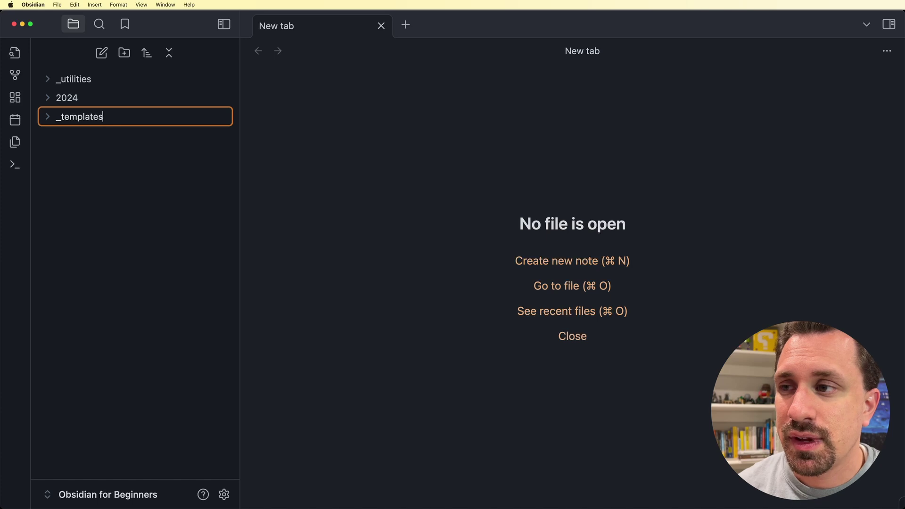
pyautogui.press('Return')
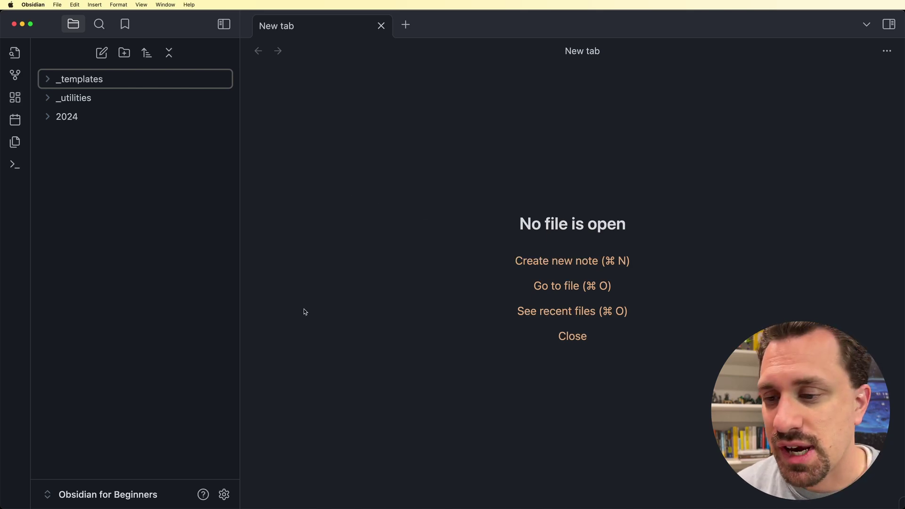
# Step: In Settings, set the Templates core plugin's template folder location to _templates
pyautogui.click(225, 494)
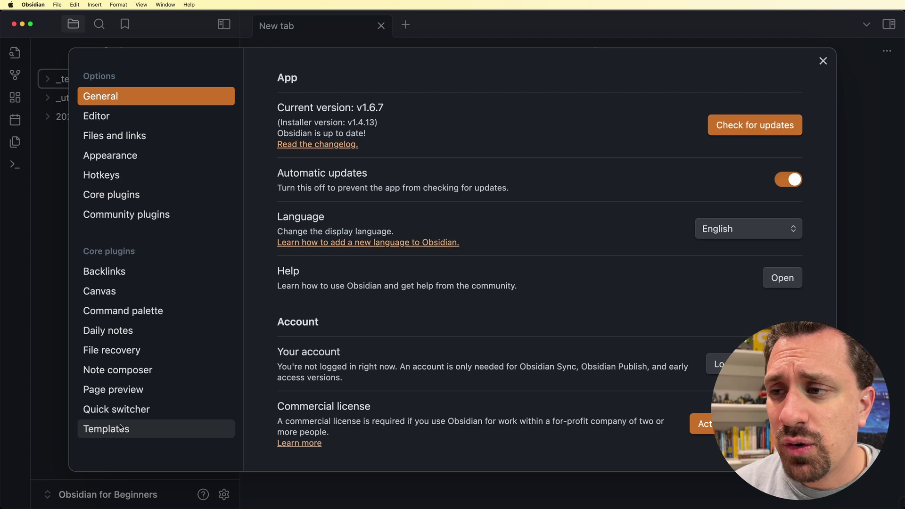
pyautogui.click(152, 195)
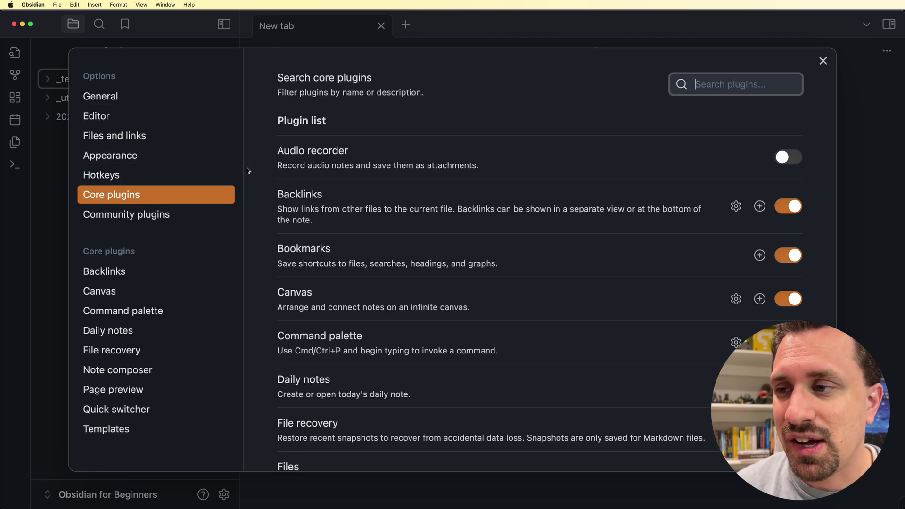
pyautogui.scroll(-8, 439, 249)
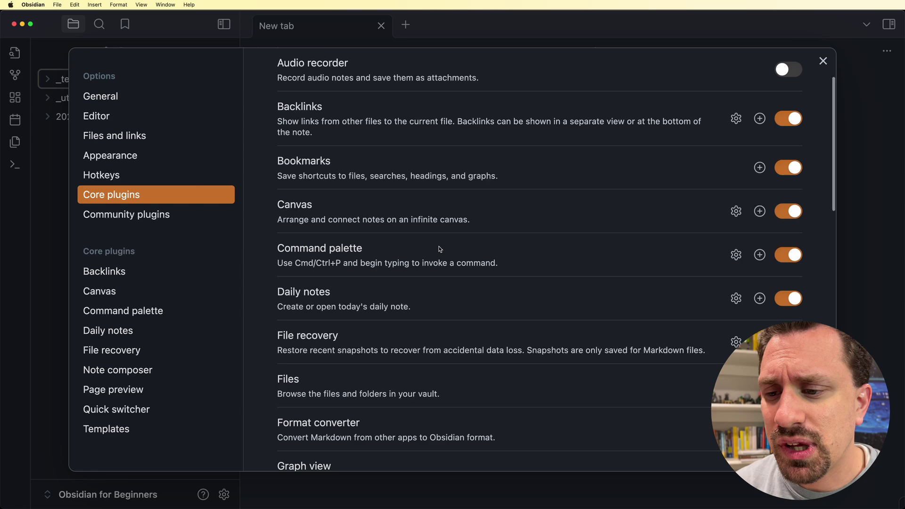
pyautogui.scroll(-10, 439, 249)
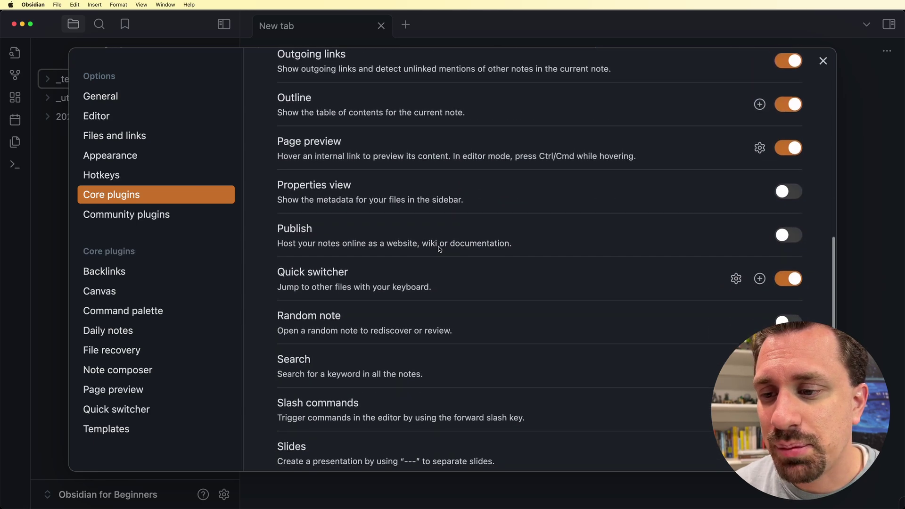
pyautogui.scroll(-3, 439, 249)
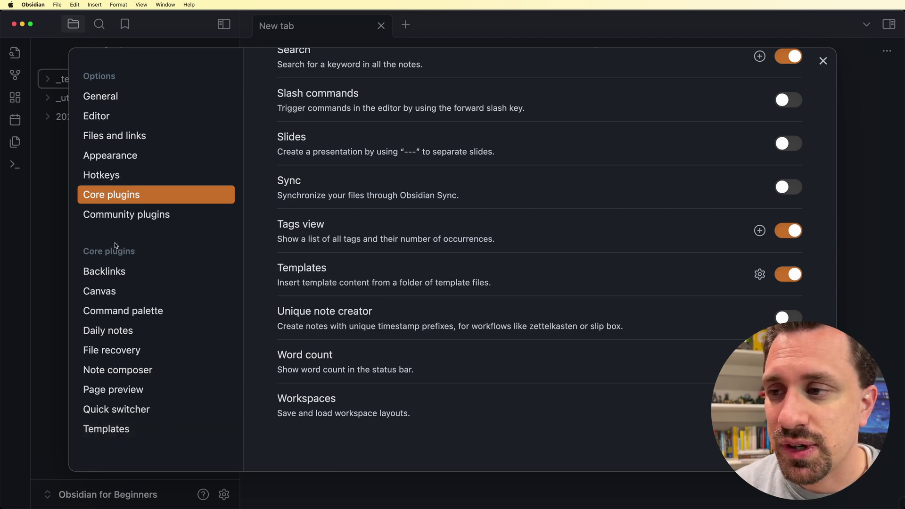
pyautogui.click(125, 436)
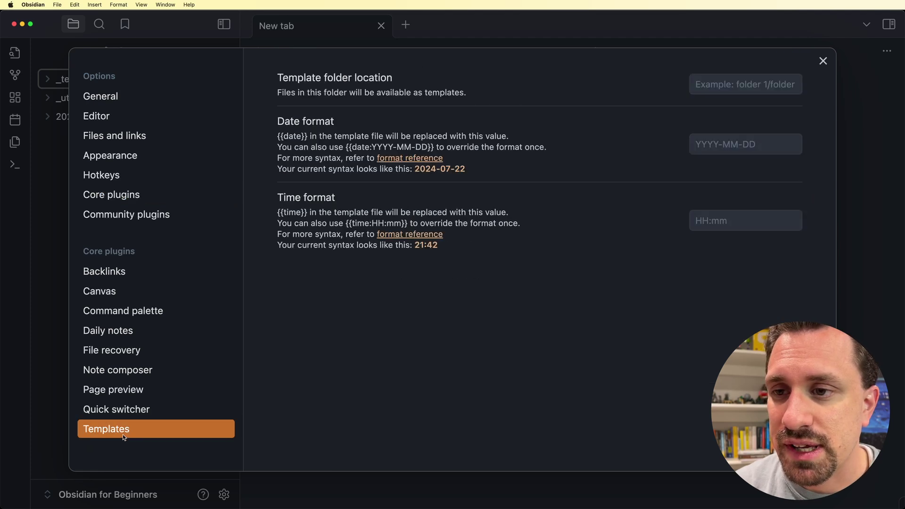
pyautogui.click(730, 85)
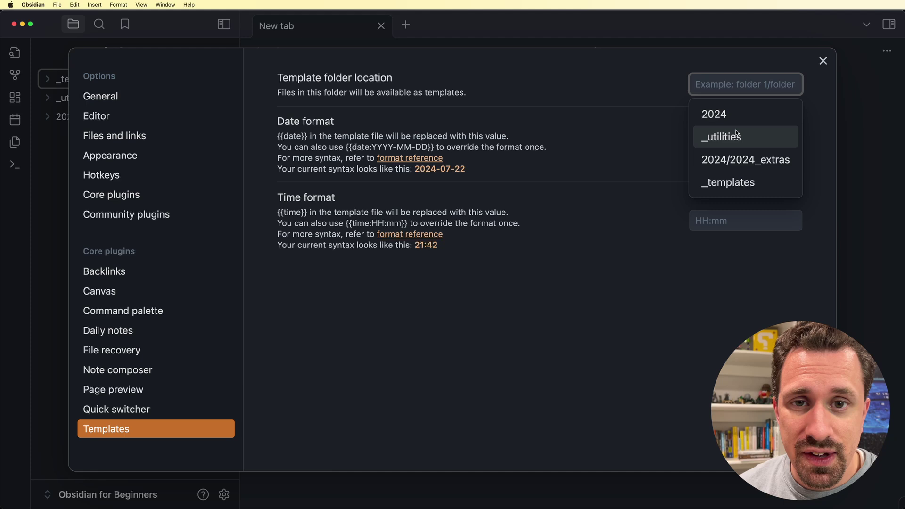
pyautogui.click(735, 183)
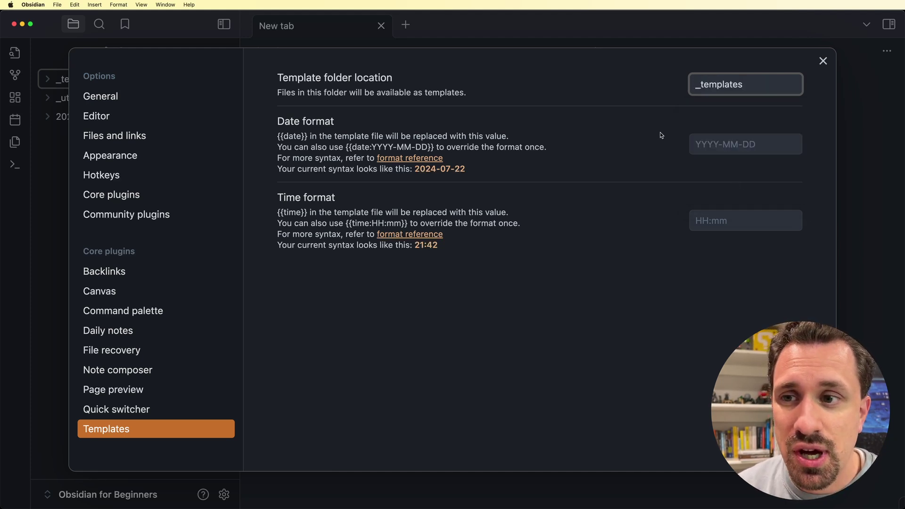
pyautogui.press('Escape')
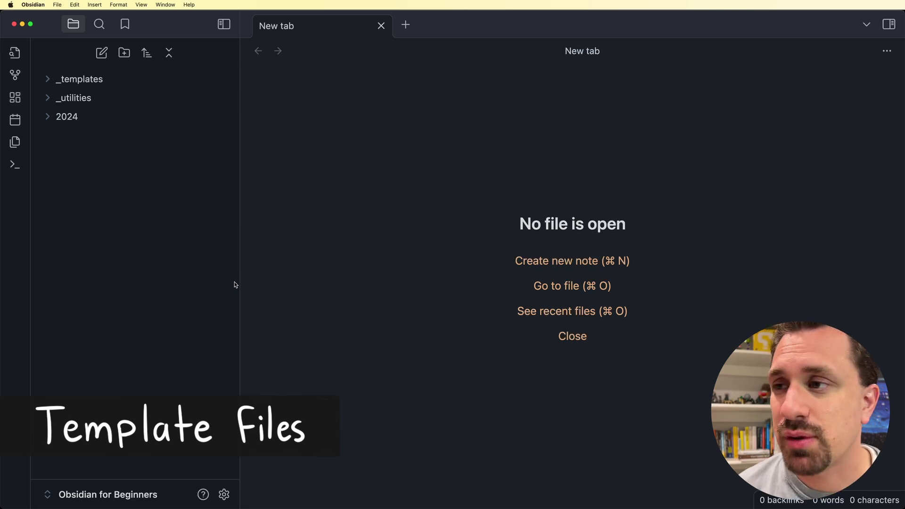
# Step: Add a note named New Note in _templates containing a '# New Note' heading and blank lines
pyautogui.rightClick(86, 84)
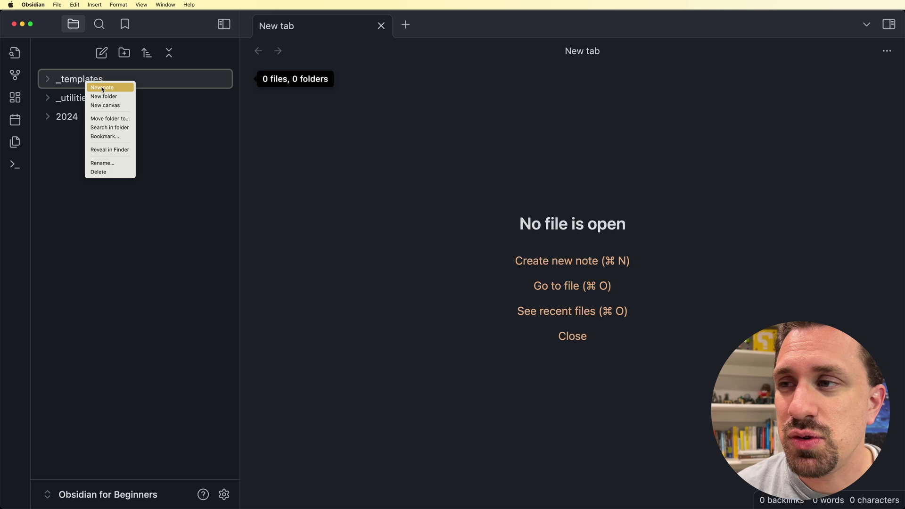
pyautogui.click(102, 89)
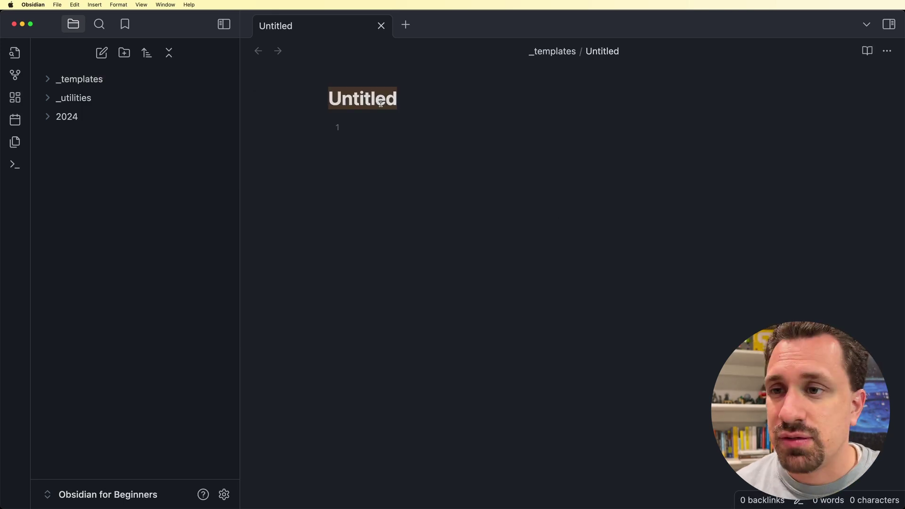
pyautogui.write('New Note')
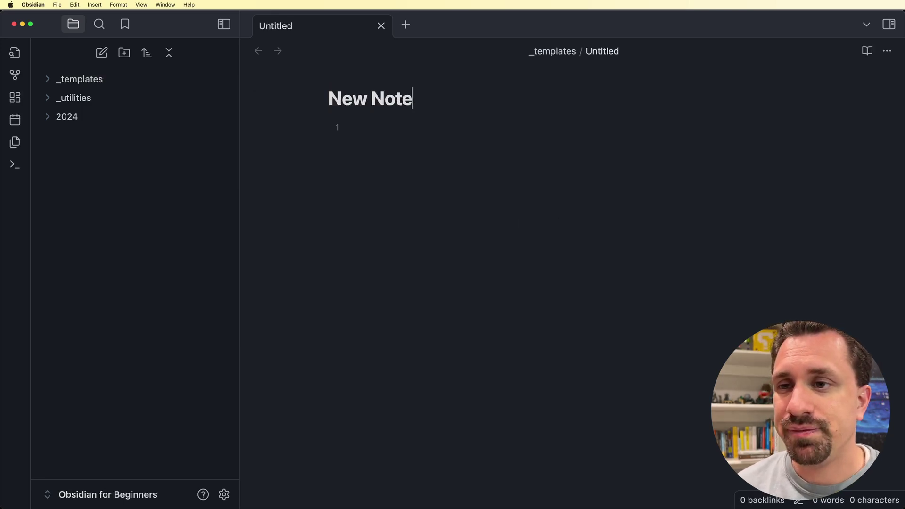
pyautogui.click(386, 120)
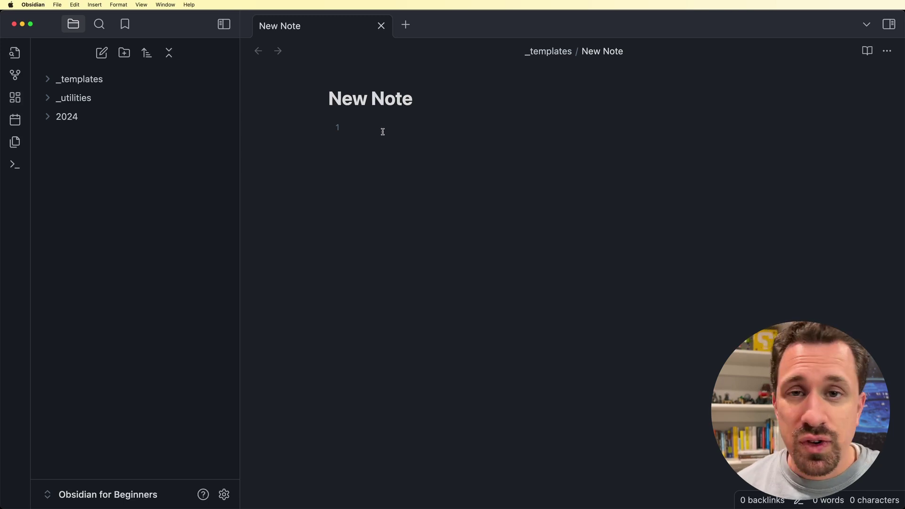
pyautogui.write('#')
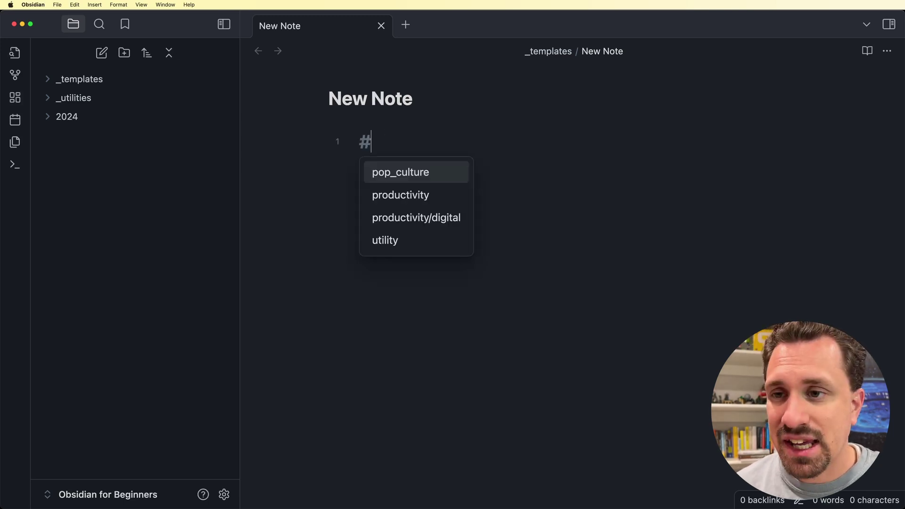
pyautogui.write(' N')
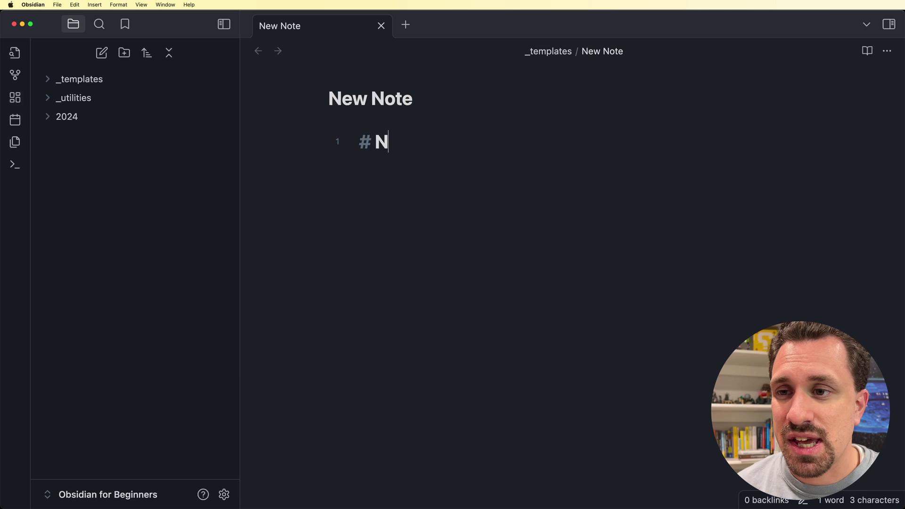
pyautogui.write('ew Note')
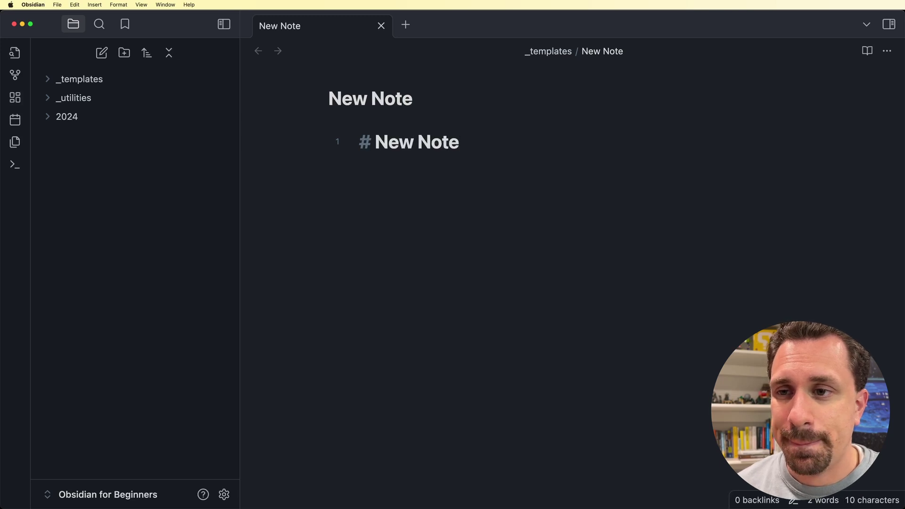
pyautogui.press('Return')
pyautogui.press('Return')
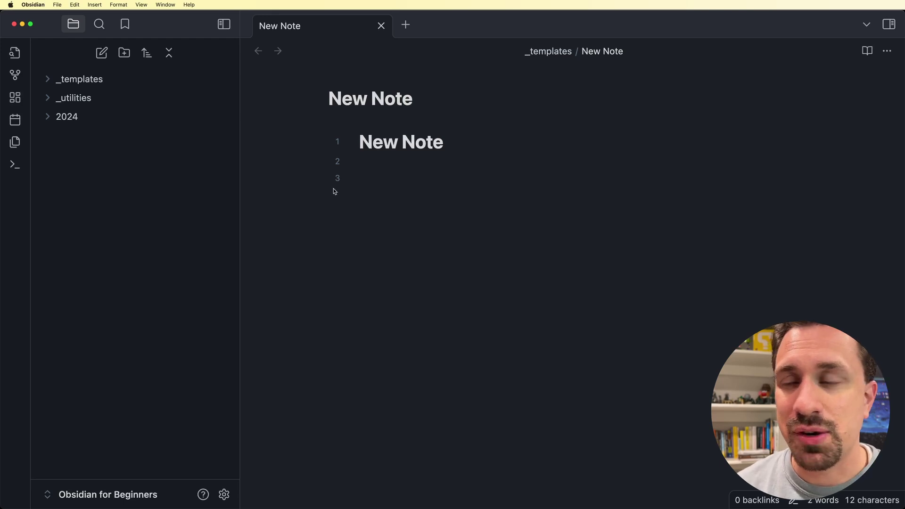
# Step: Create 'Templates are awesome!' in 2024 and insert the New Note template from the ribbon
pyautogui.click(49, 119)
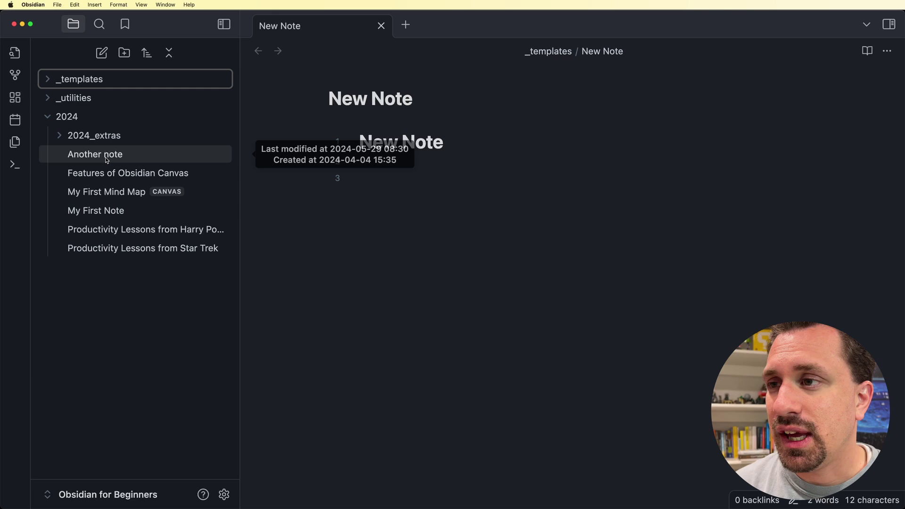
pyautogui.click(105, 56)
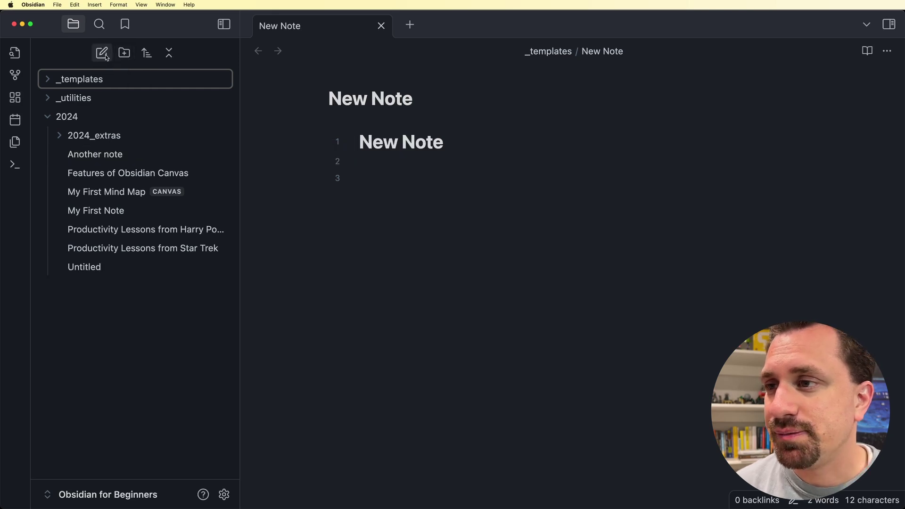
pyautogui.write('Templates are ')
pyautogui.write('awesome!')
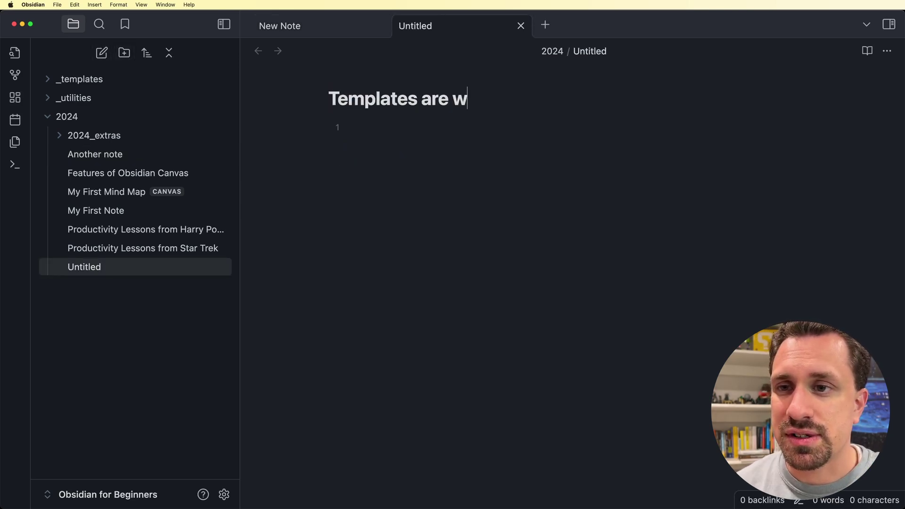
pyautogui.press('Return')
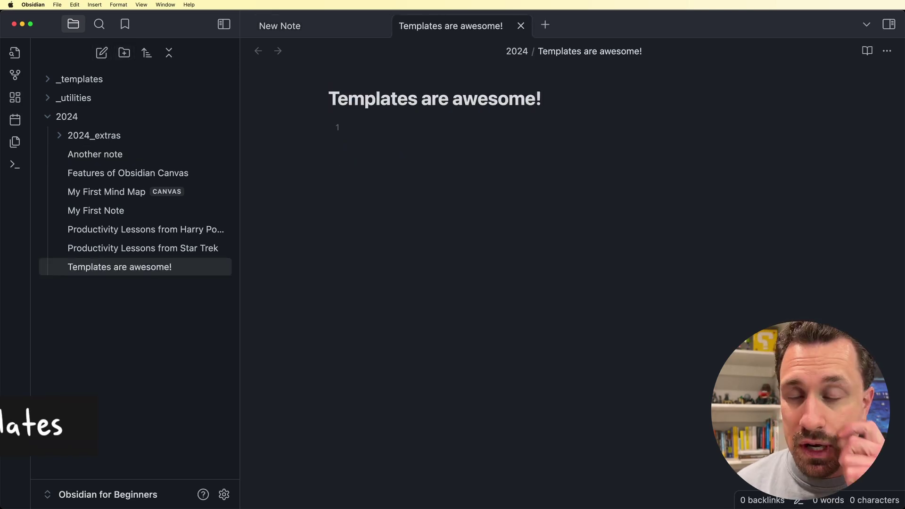
pyautogui.click(17, 142)
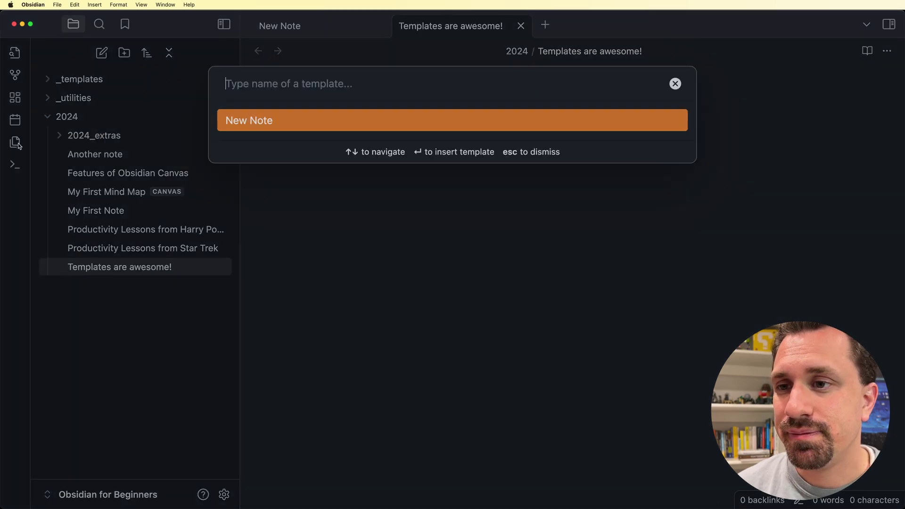
pyautogui.click(262, 122)
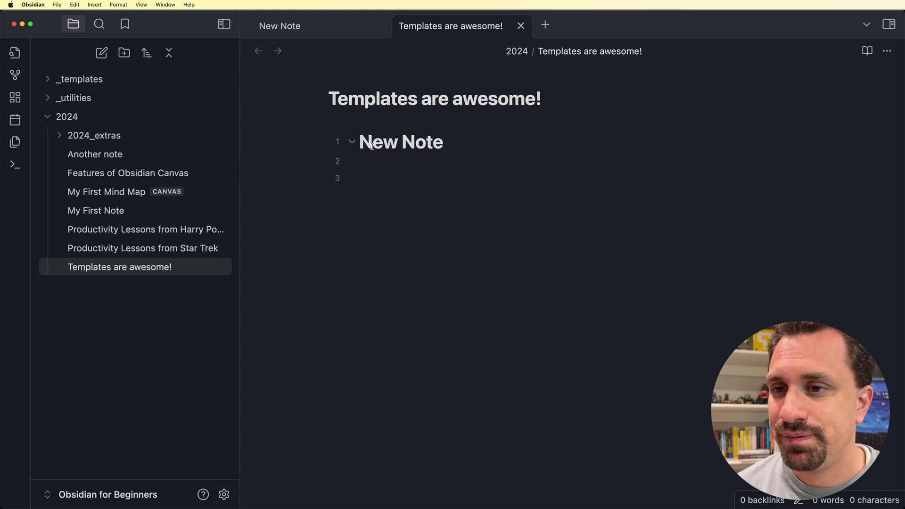
# Step: Undo the insertion, then reinsert New Note via the 'Insert template' command palette entry
pyautogui.press('super+z')
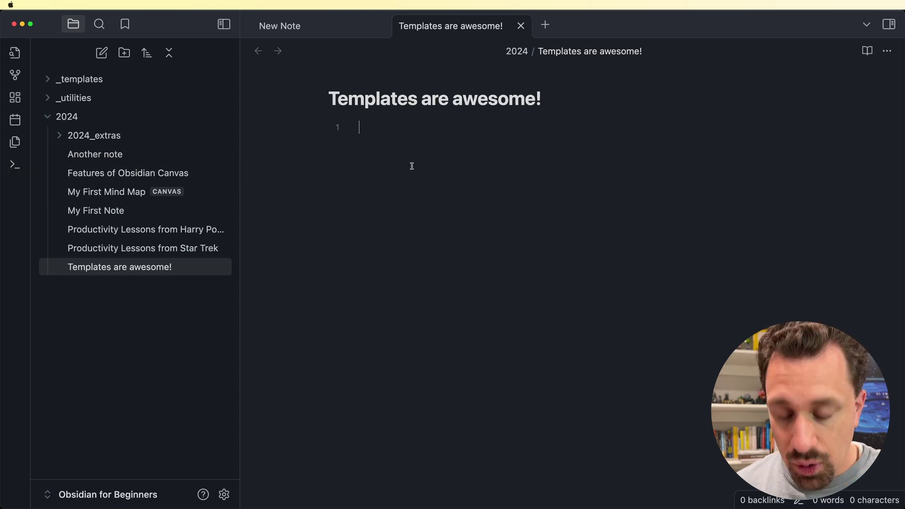
pyautogui.press('super+p')
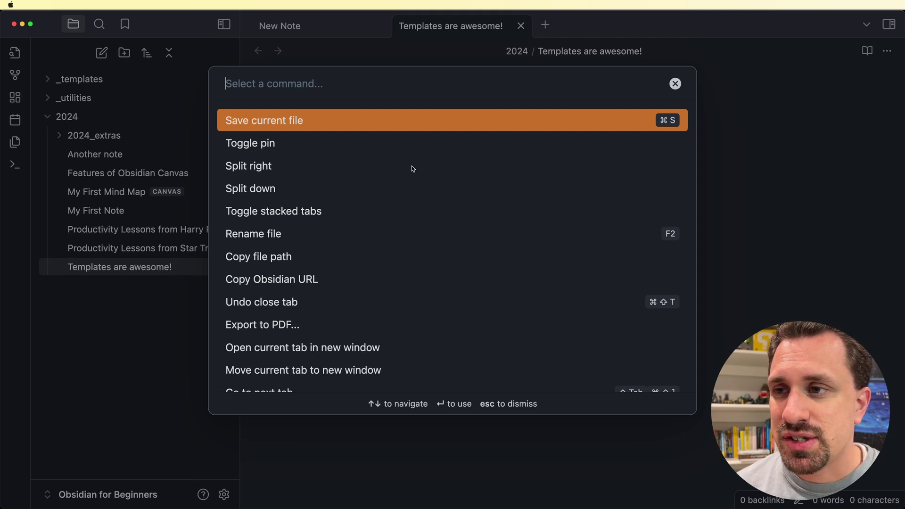
pyautogui.write('Insert template')
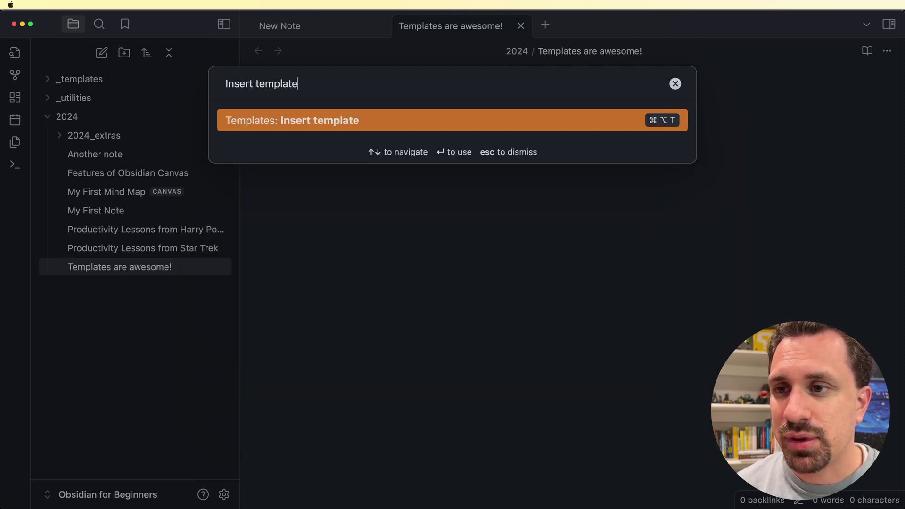
pyautogui.press('Return')
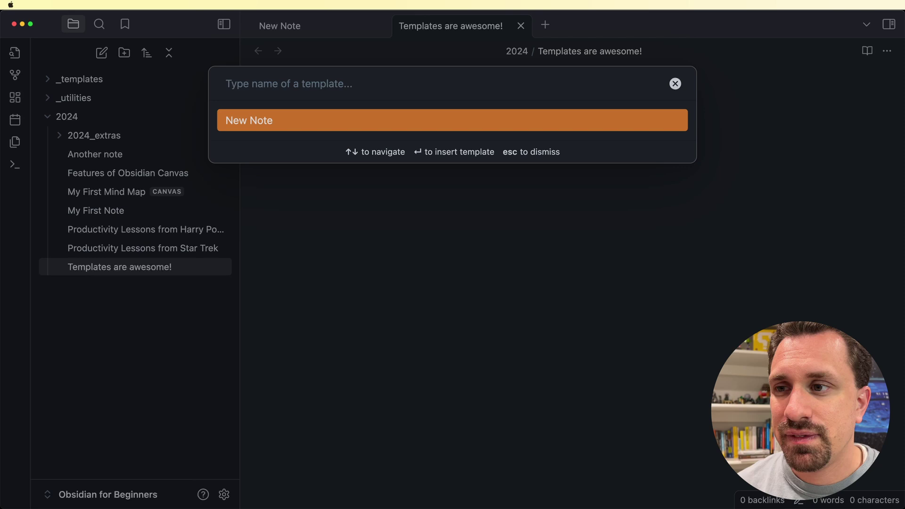
pyautogui.press('Return')
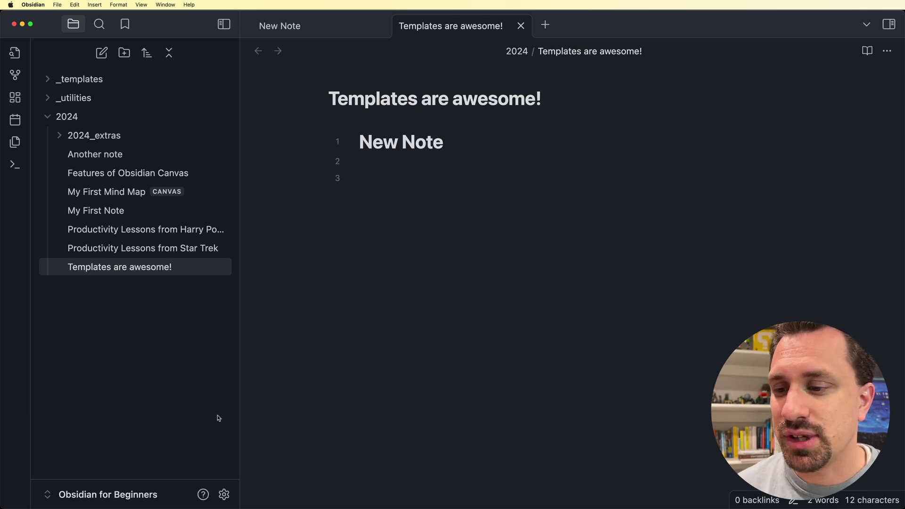
pyautogui.click(224, 494)
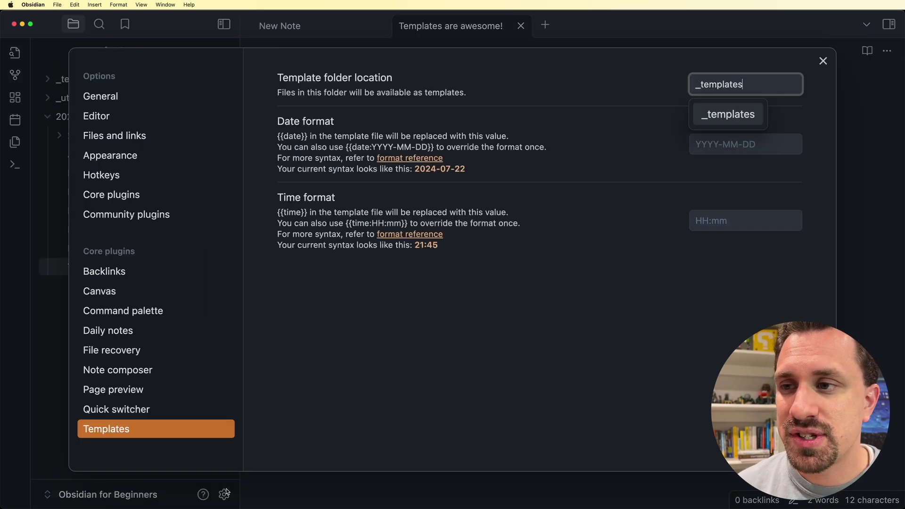
pyautogui.click(111, 175)
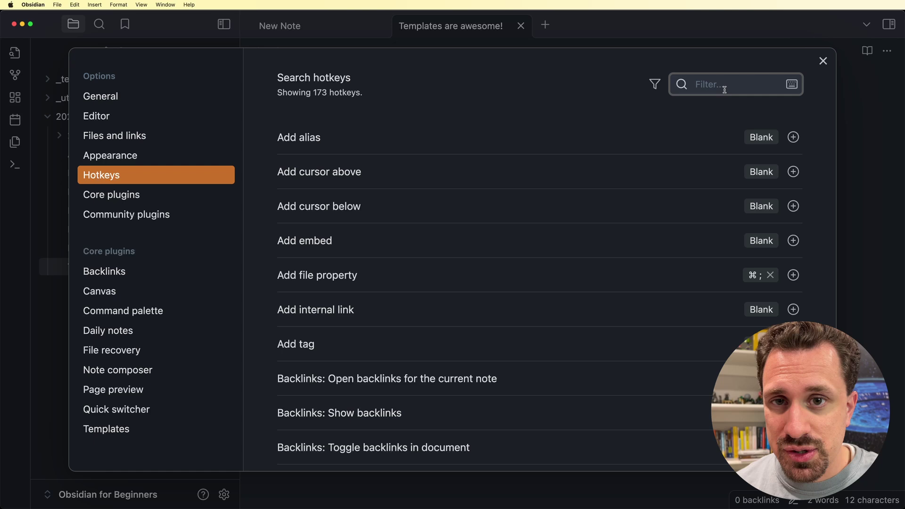
pyautogui.write('Insert Template')
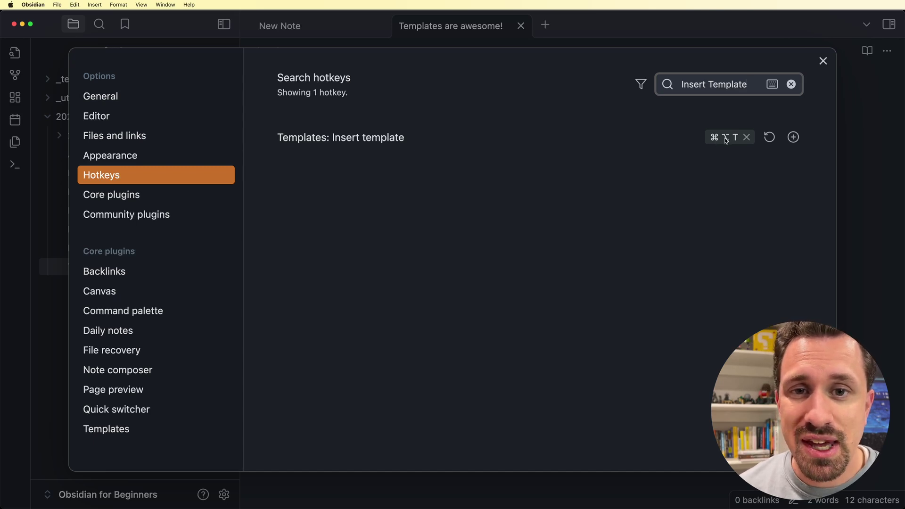
pyautogui.click(823, 61)
# Step: Delete all note content and reinsert the New Note template using the template shortcut
pyautogui.click(385, 179)
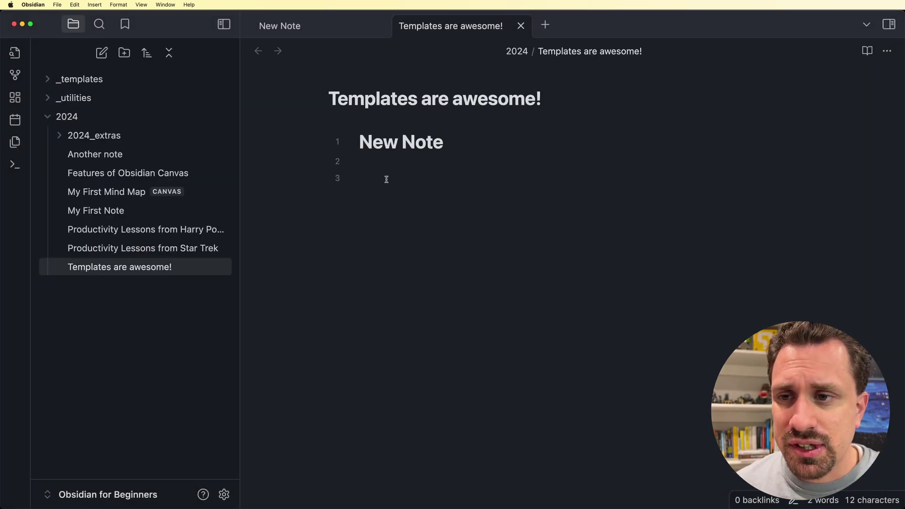
pyautogui.press('super+a')
pyautogui.press('BackSpace')
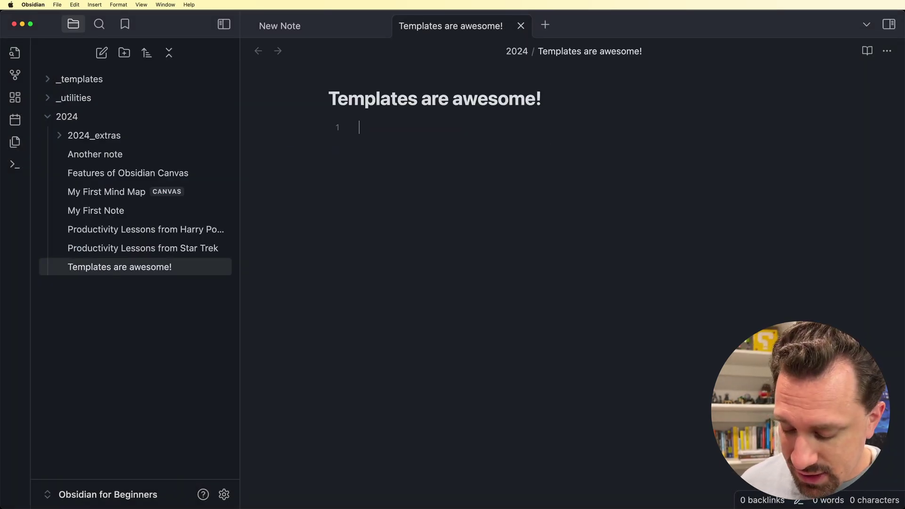
pyautogui.press('super+shift+t')
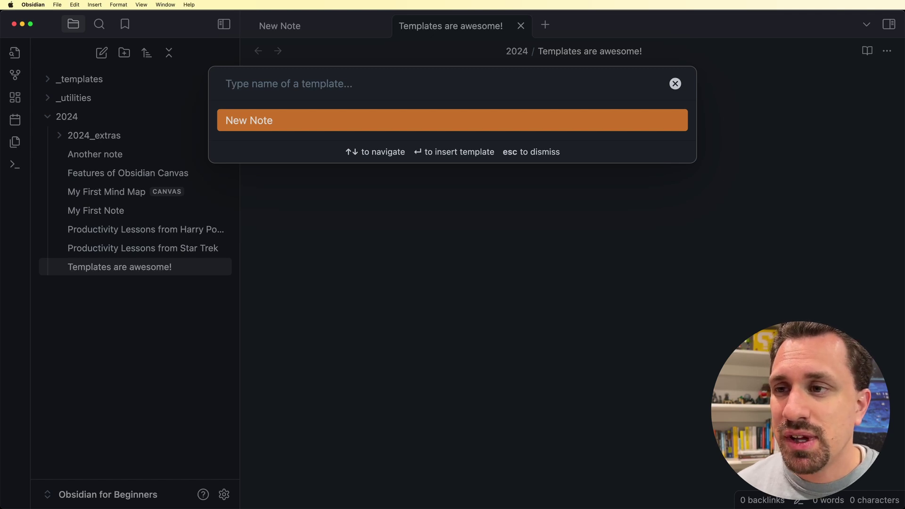
pyautogui.press('Return')
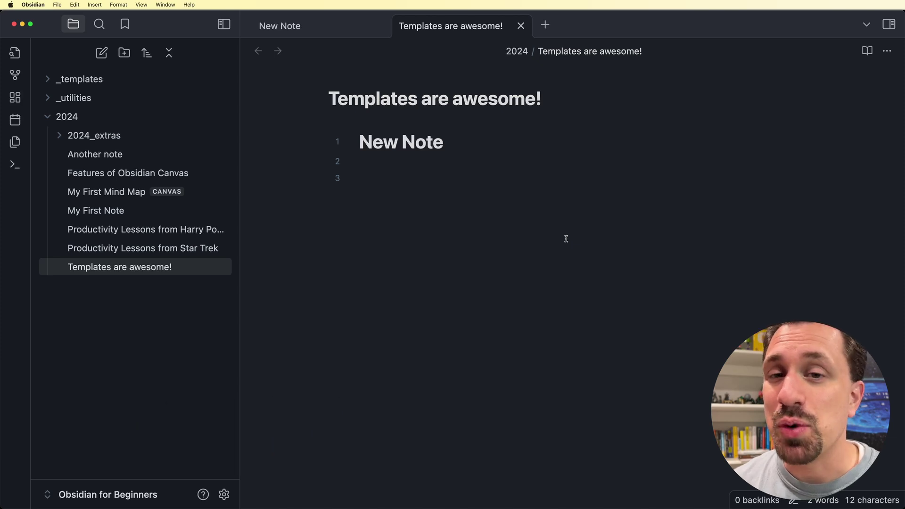
# Step: Close the current note and create a note named Book Notes in _templates
pyautogui.press('super+w')
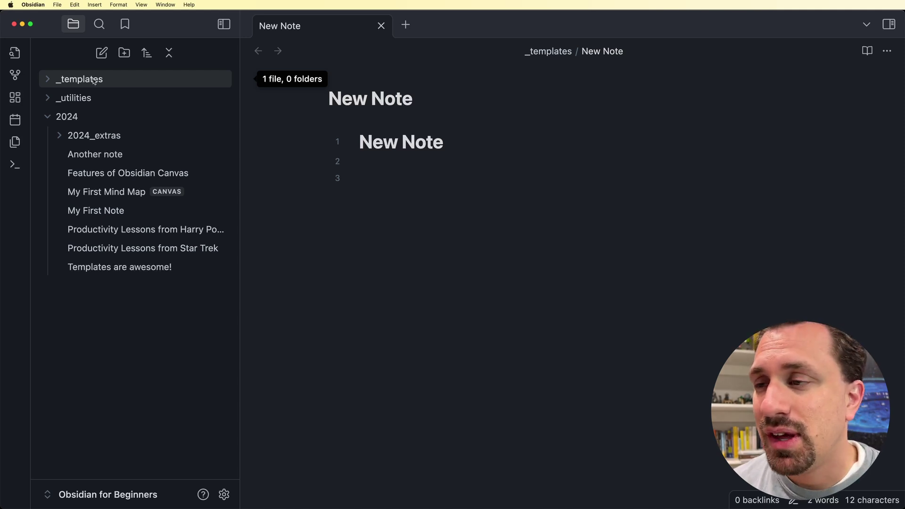
pyautogui.rightClick(92, 81)
pyautogui.click(106, 84)
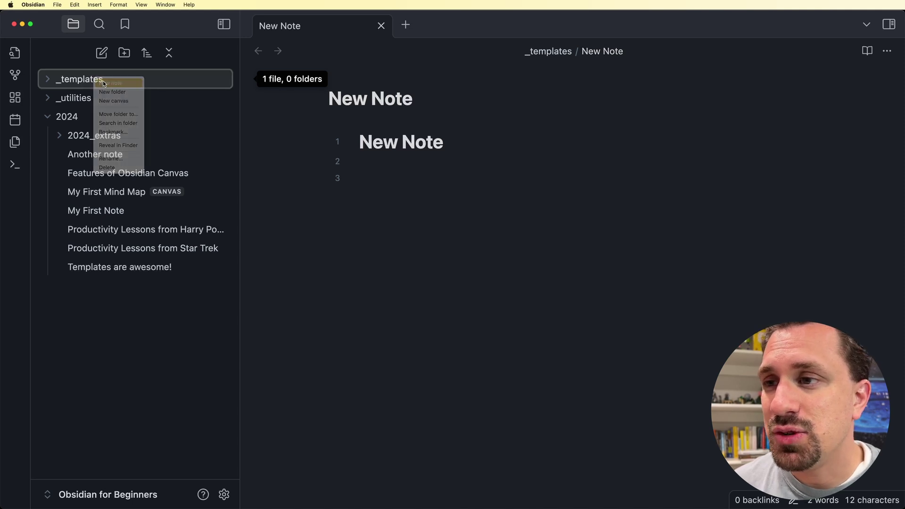
pyautogui.write('Book Notes')
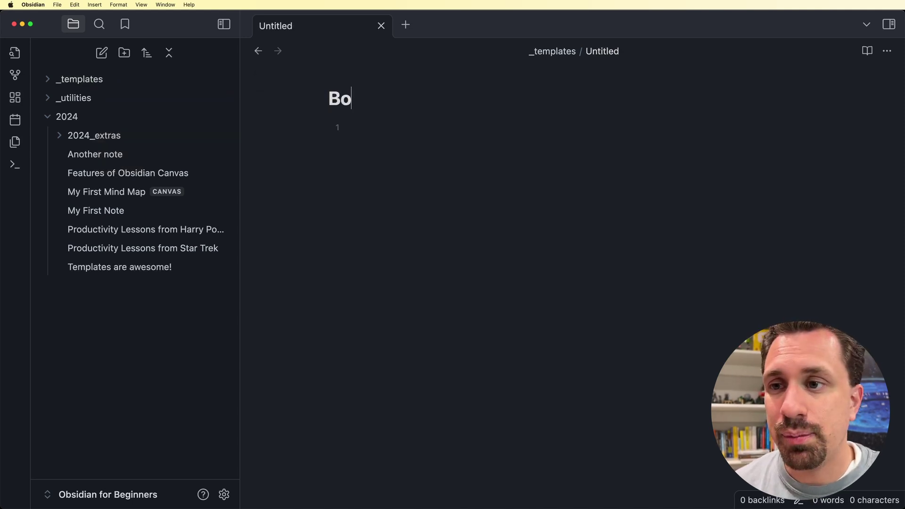
pyautogui.press('Return')
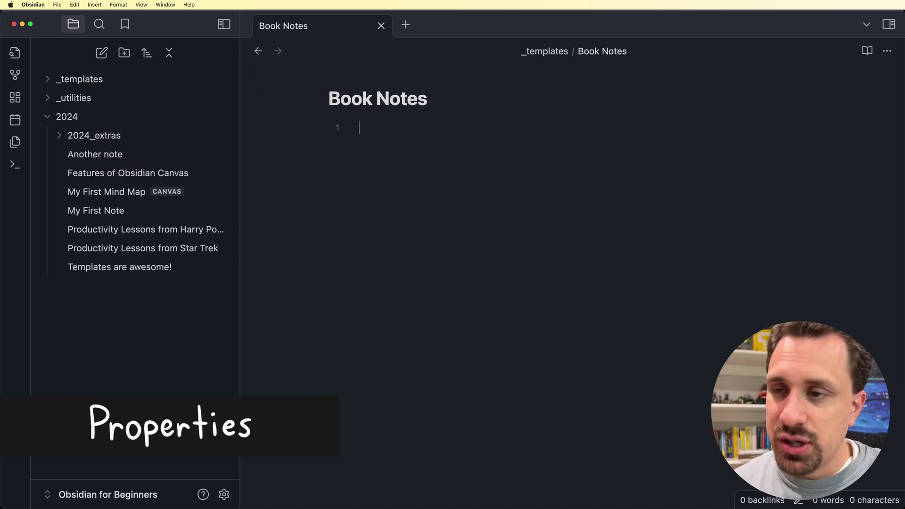
# Step: Add a tags property with the value source/book/to_read
pyautogui.write('---')
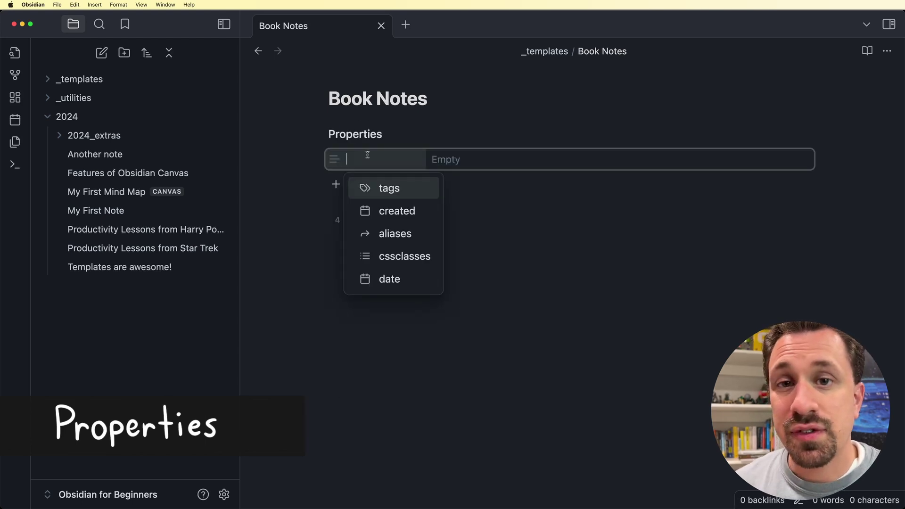
pyautogui.write('tags')
pyautogui.press('Return')
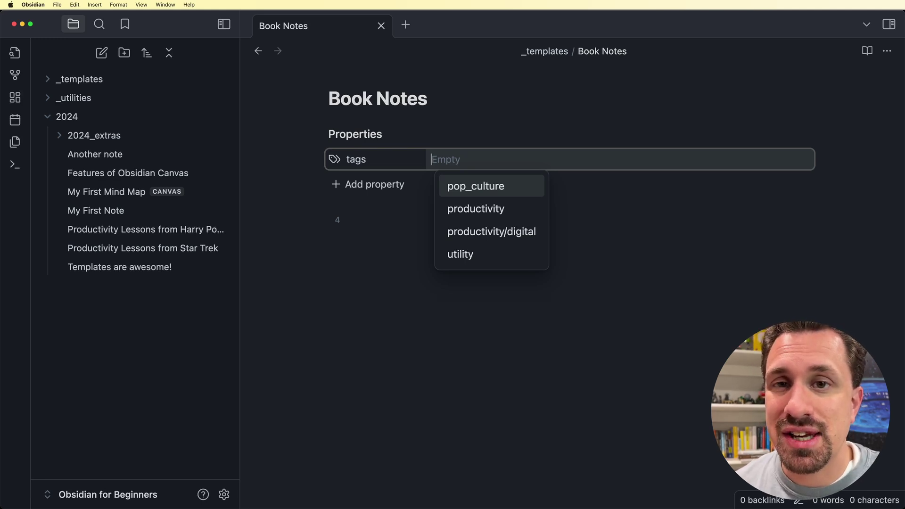
pyautogui.write('sourc')
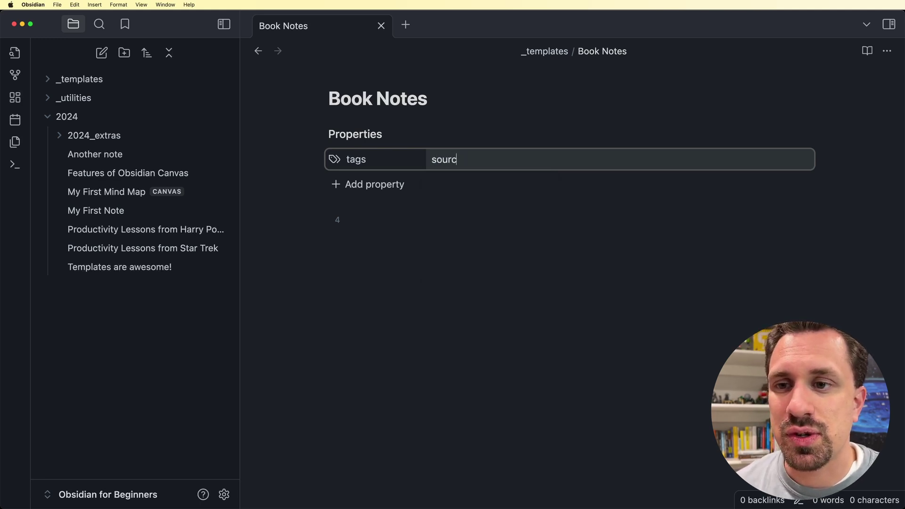
pyautogui.write('e/book/')
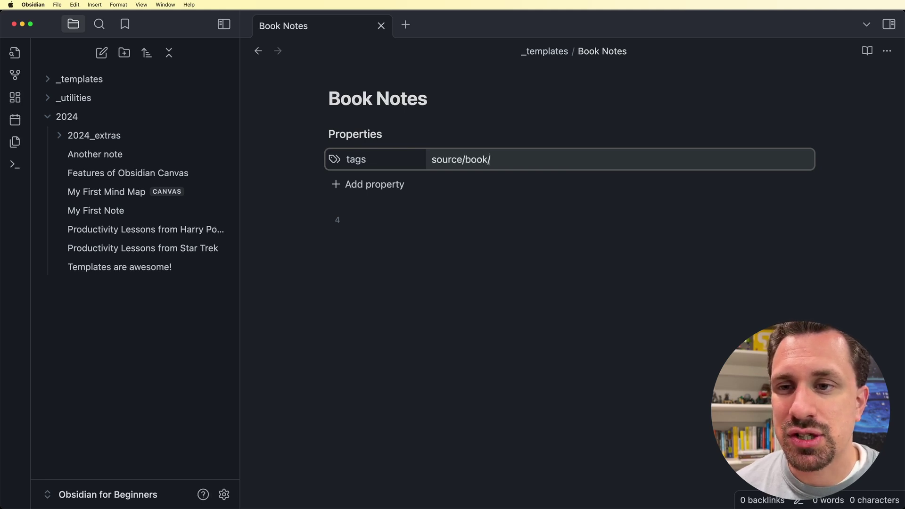
pyautogui.write('to_read')
# Step: Add author, published, date_started and date_finished properties to the Book Notes template
pyautogui.click(382, 188)
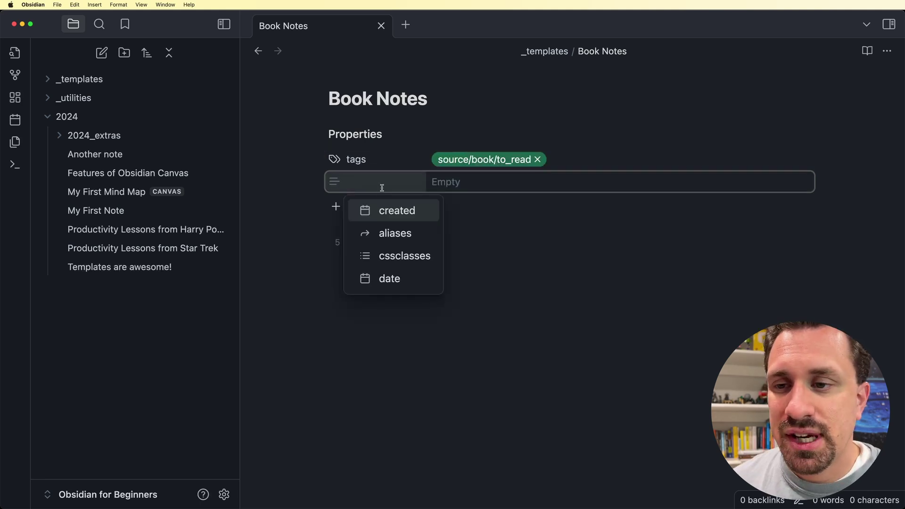
pyautogui.write('author')
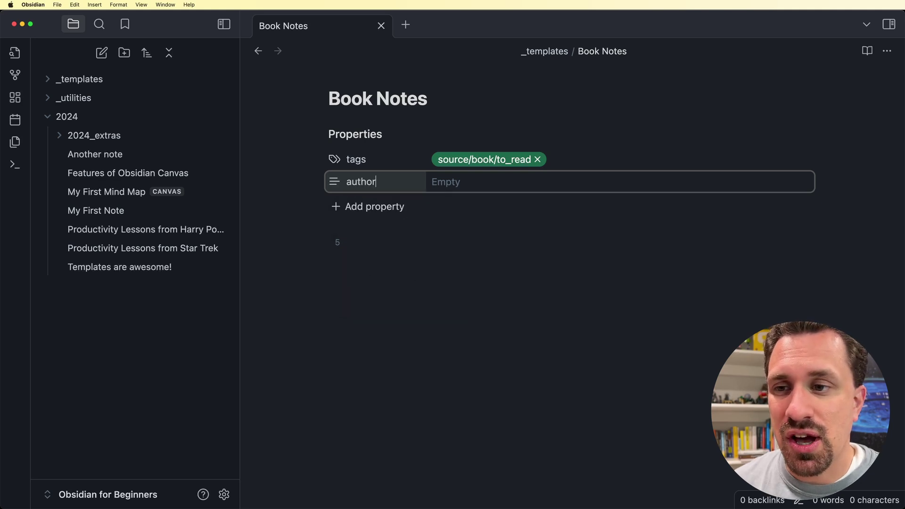
pyautogui.press('Return')
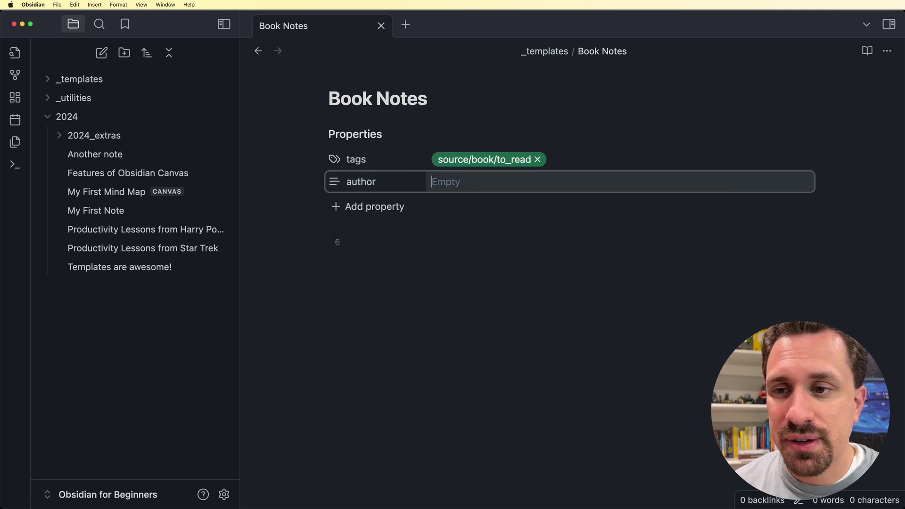
pyautogui.click(377, 208)
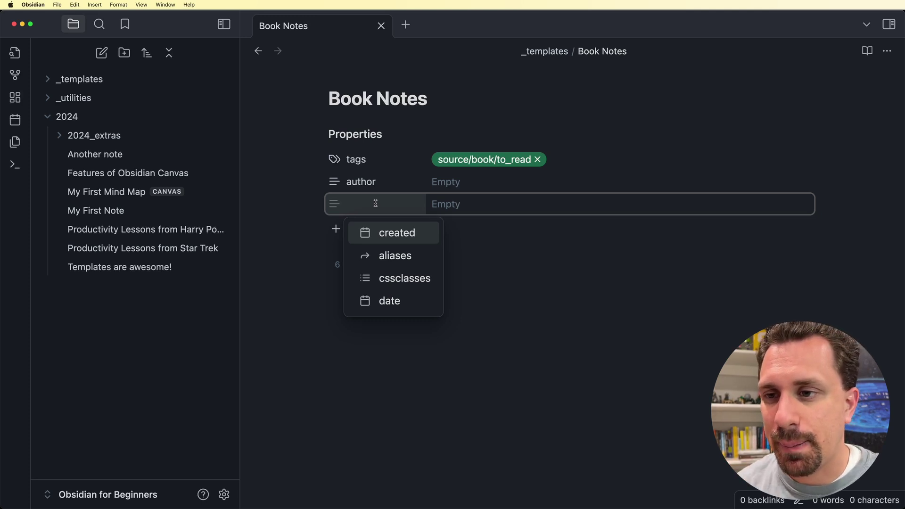
pyautogui.write('published')
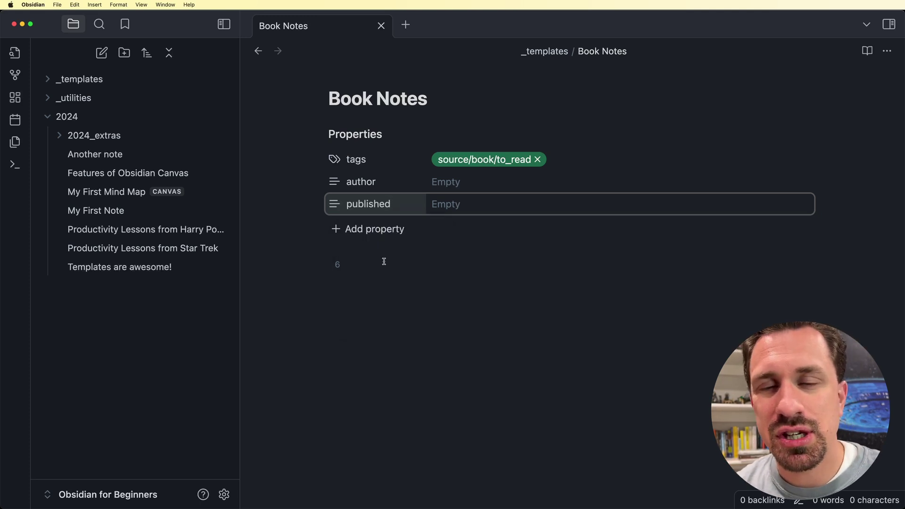
pyautogui.click(375, 229)
pyautogui.write('da')
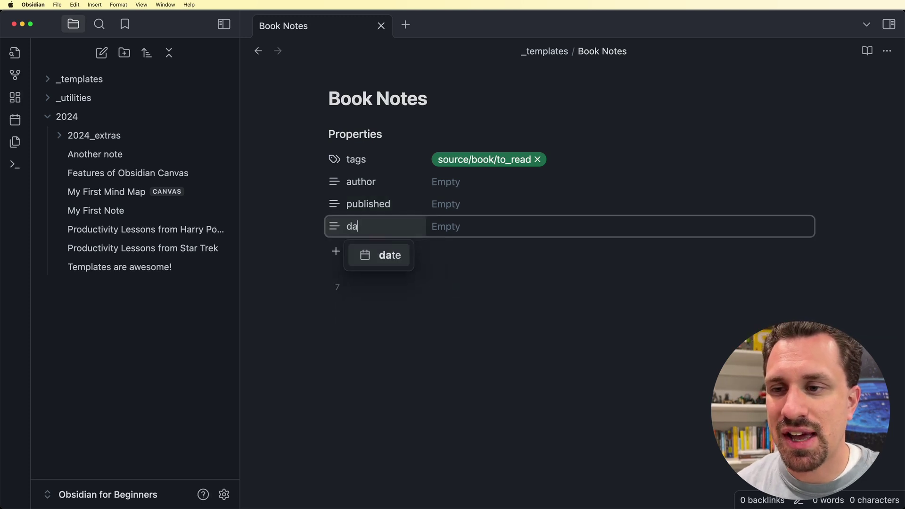
pyautogui.write('te_date_dss')
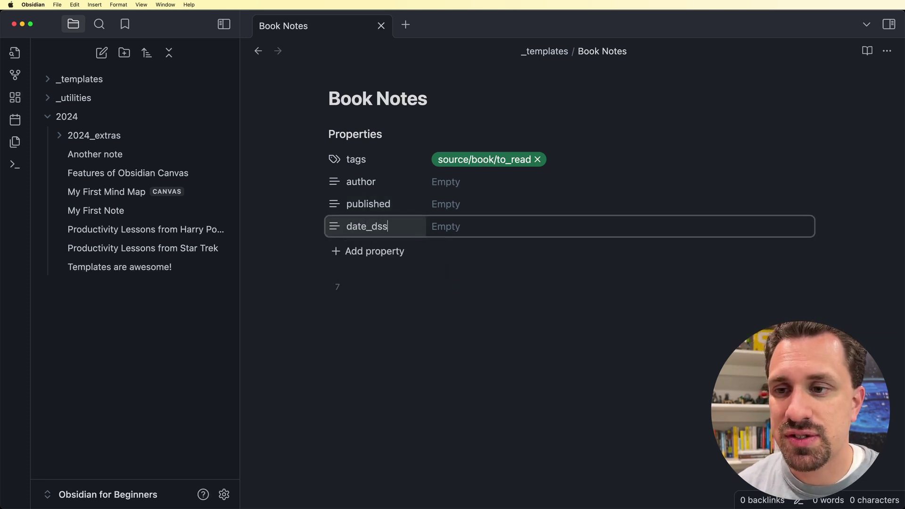
pyautogui.press('BackSpace')
pyautogui.press('BackSpace')
pyautogui.press('BackSpace')
pyautogui.write('started')
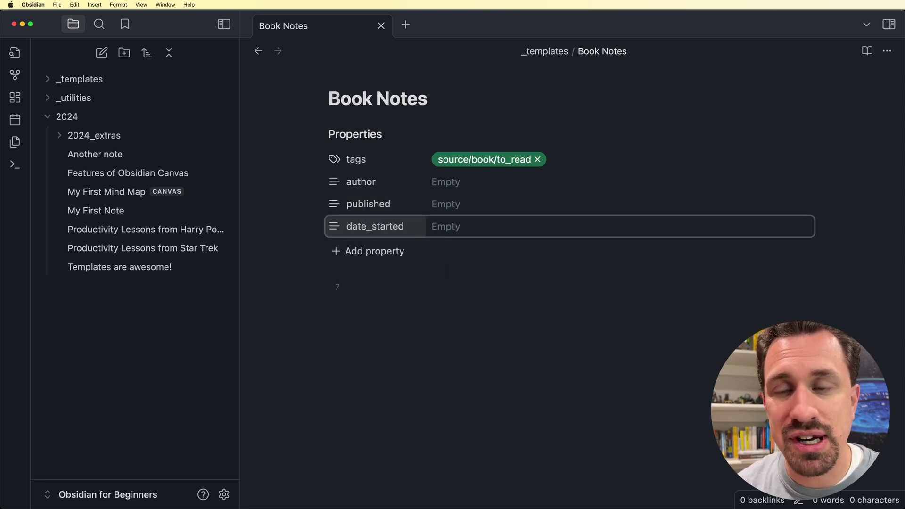
pyautogui.press('Tab')
pyautogui.press('Tab')
pyautogui.press('Return')
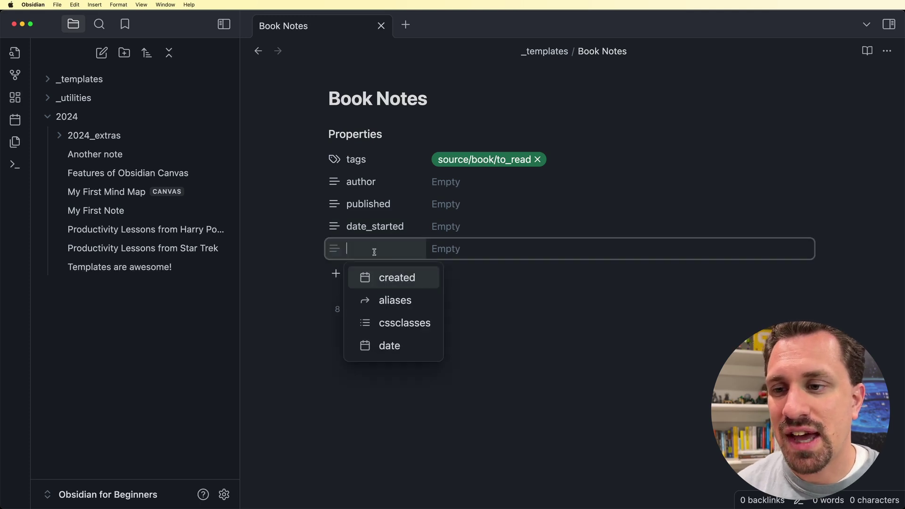
pyautogui.write('date_finished')
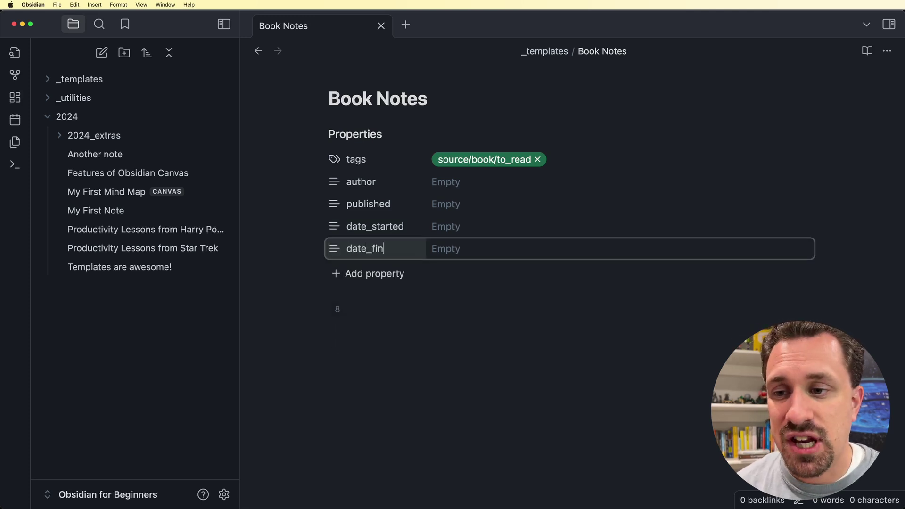
# Step: Change the property type of date_started and date_finished to Date
pyautogui.click(334, 226)
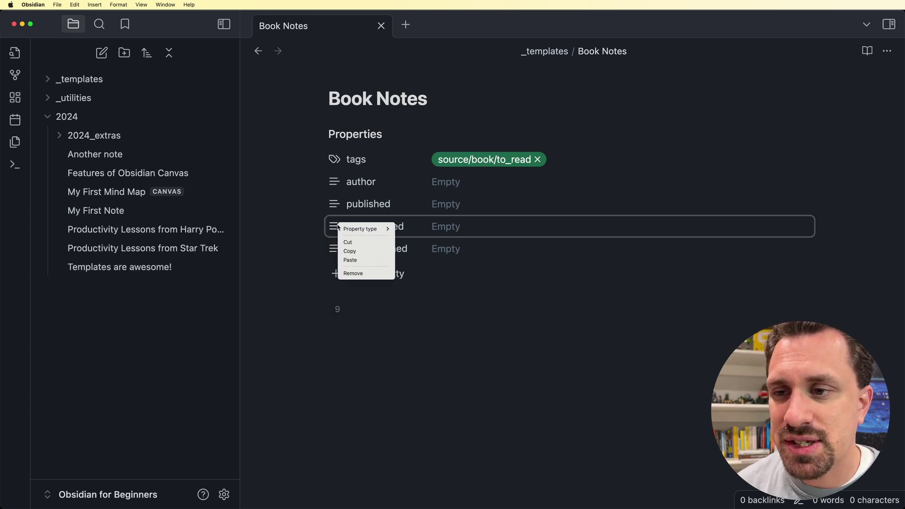
pyautogui.moveTo(367, 229)
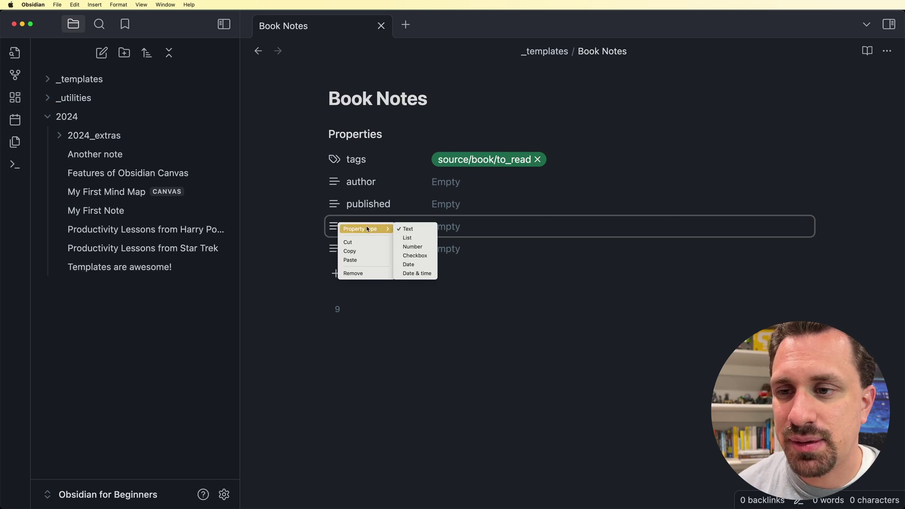
pyautogui.click(409, 265)
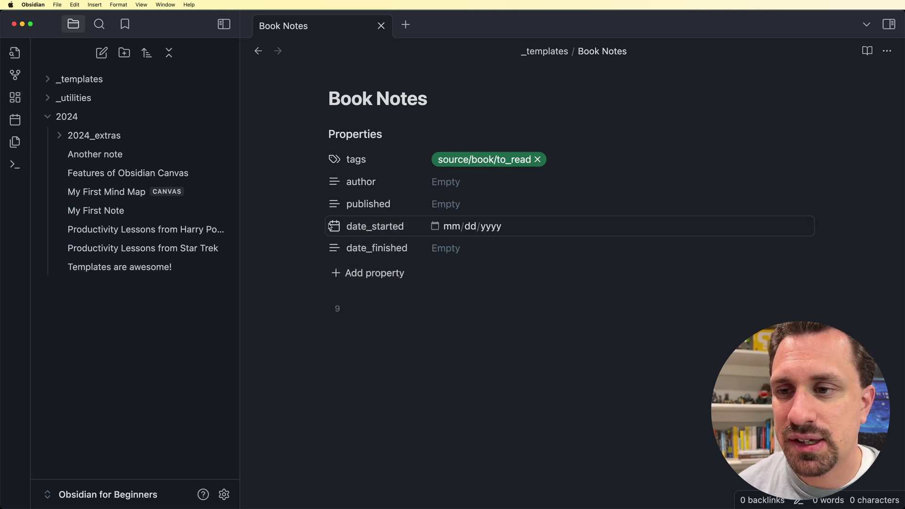
pyautogui.click(334, 248)
pyautogui.moveTo(351, 254)
pyautogui.click(425, 287)
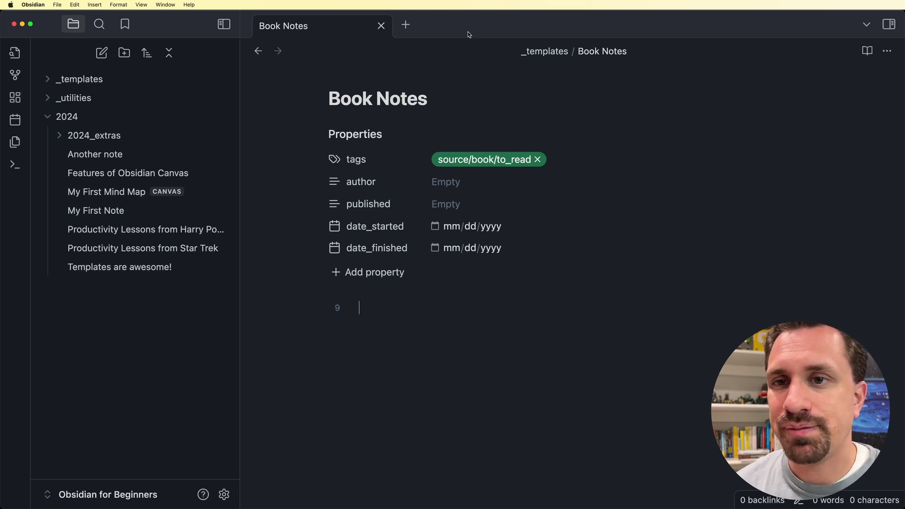
# Step: Create a note titled Slow Productivity and insert the Book Notes template into it
pyautogui.press('super+n')
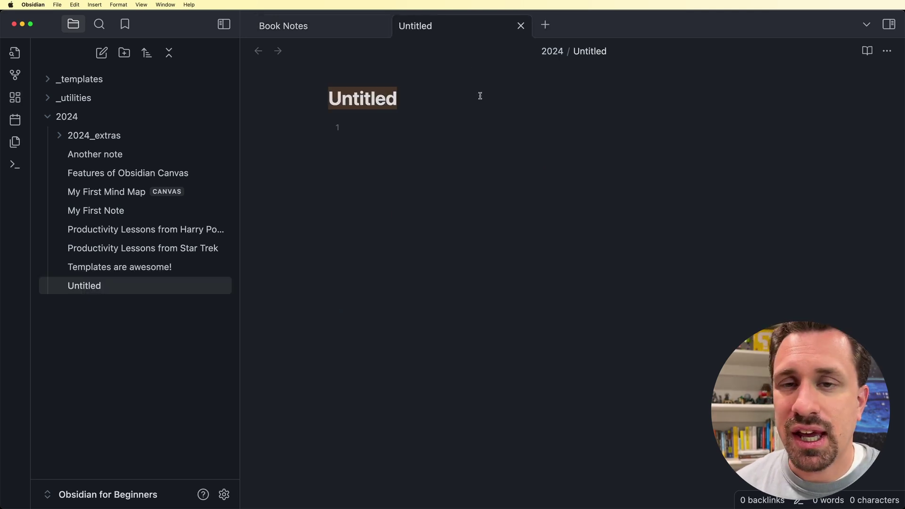
pyautogui.write('Slow ')
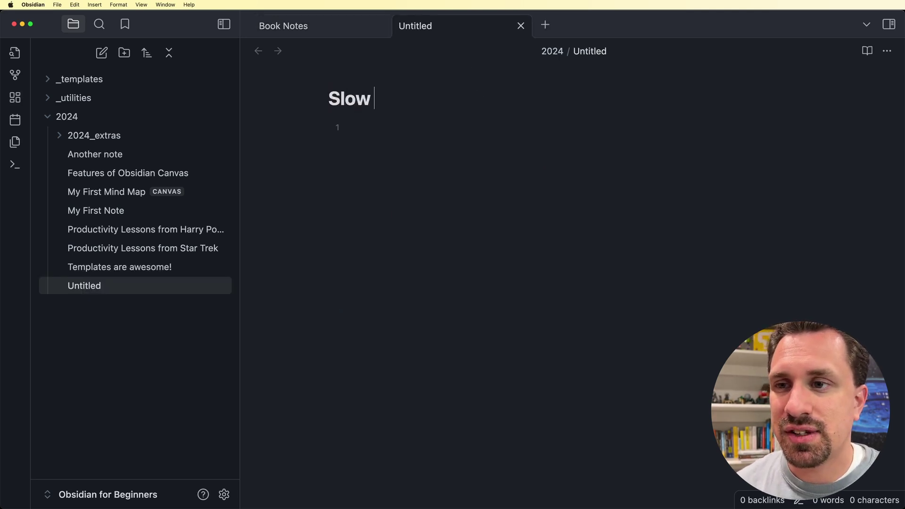
pyautogui.write('Productivity')
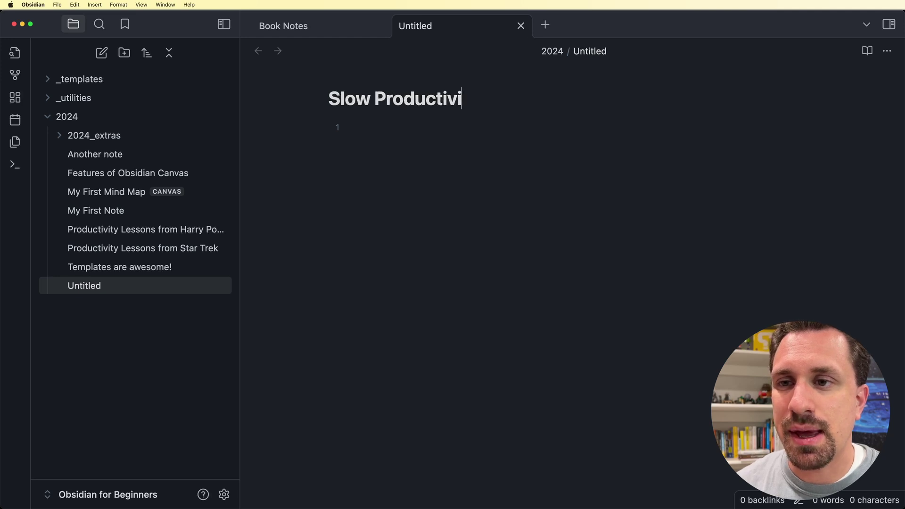
pyautogui.press('Return')
pyautogui.hotkey('alt', 't')
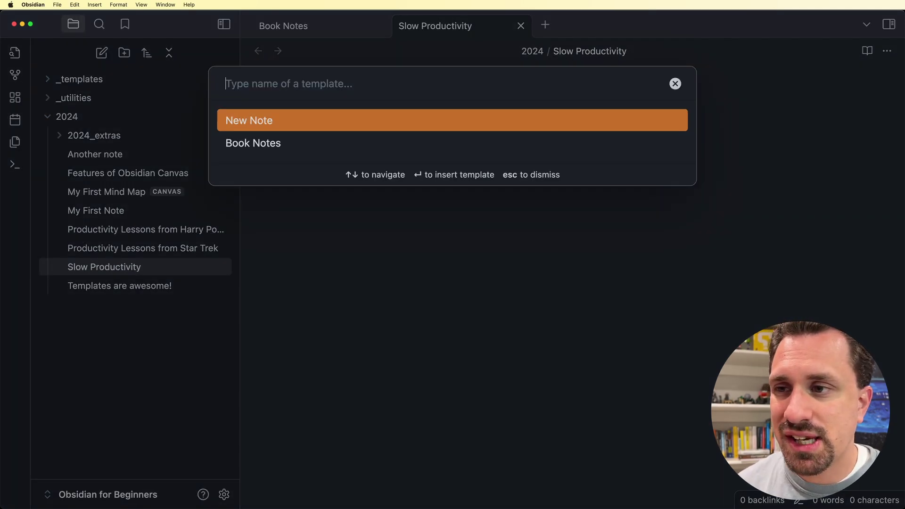
pyautogui.press('Down')
pyautogui.press('Return')
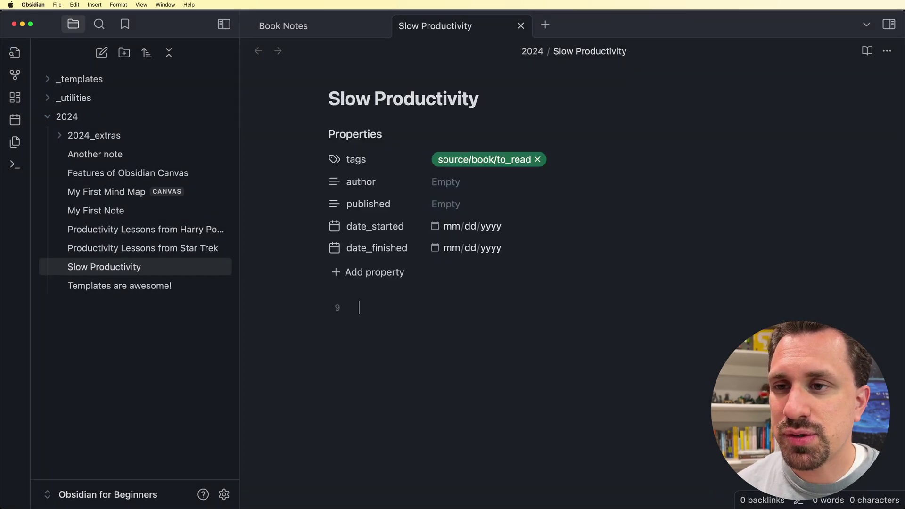
# Step: Enter the book's author name and set published to 2024
pyautogui.click(455, 182)
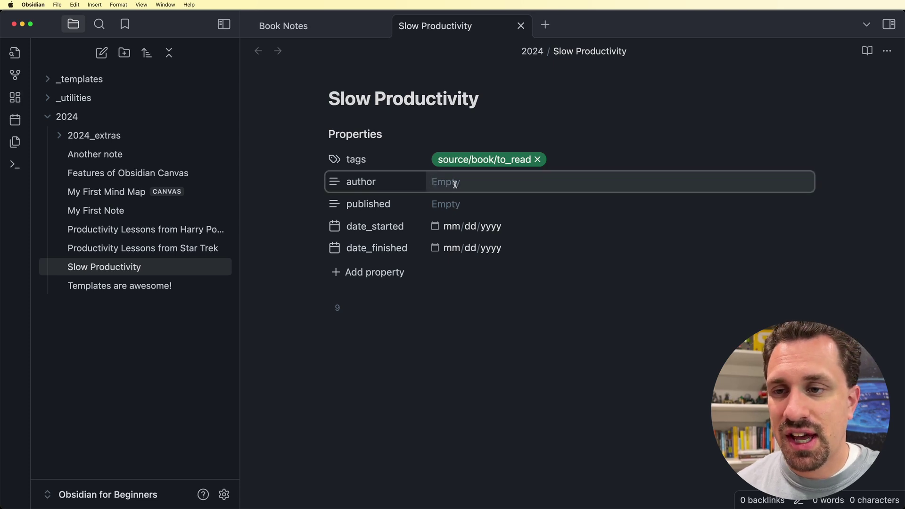
pyautogui.write('Cal Newport')
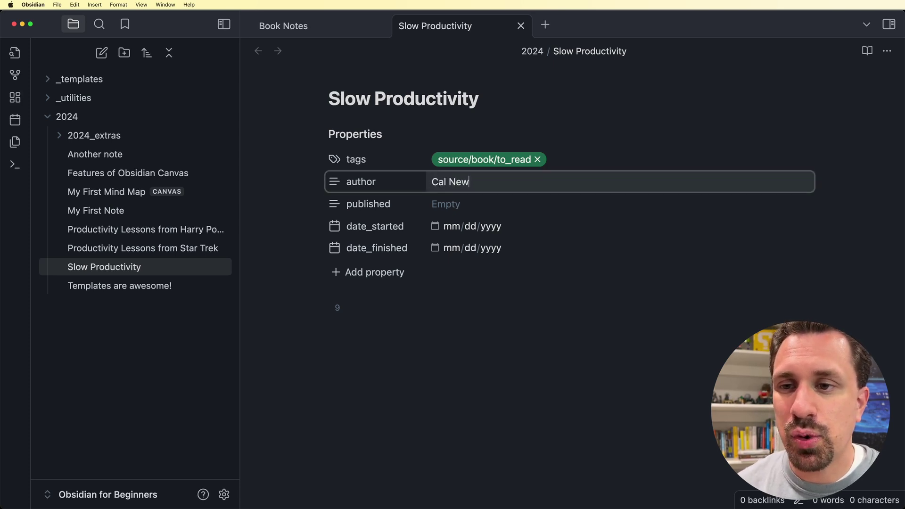
pyautogui.click(443, 204)
pyautogui.write('2024')
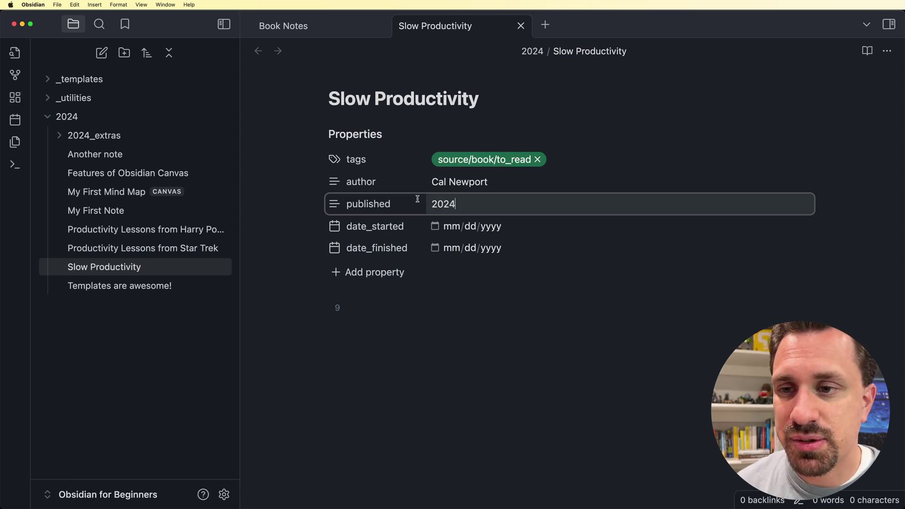
pyautogui.press('Escape')
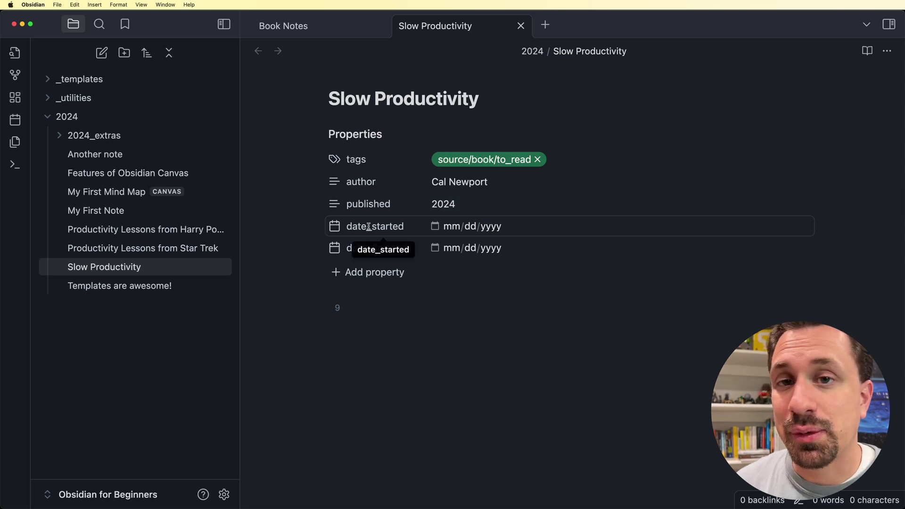
# Step: Set date_started to July 1, 2024 and date_finished to July 22, 2024
pyautogui.click(434, 227)
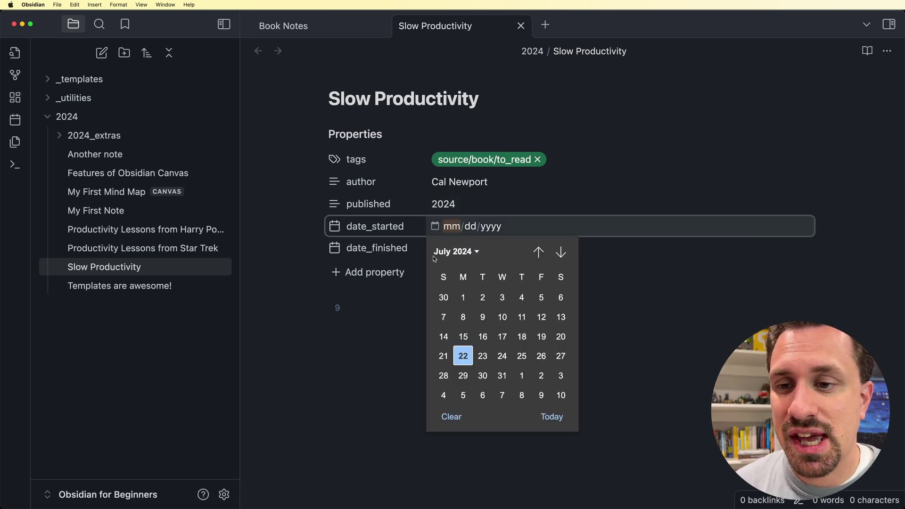
pyautogui.click(463, 297)
pyautogui.click(456, 248)
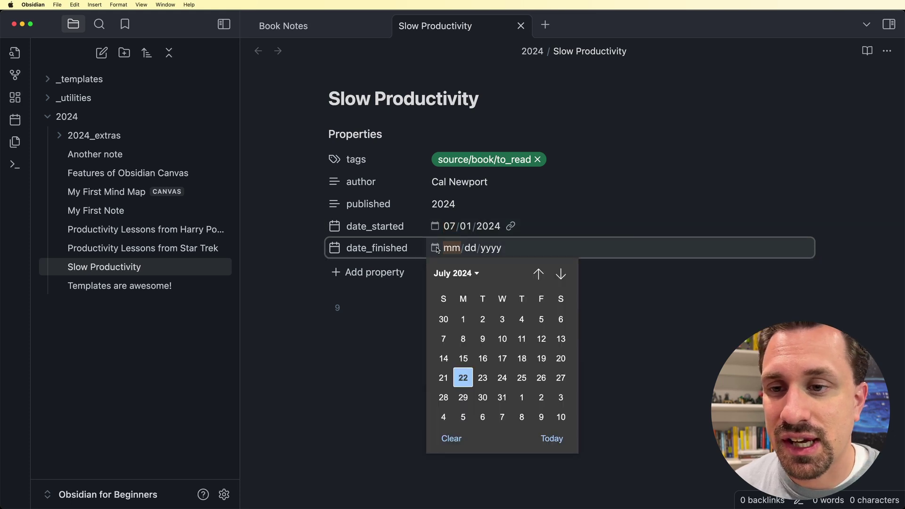
pyautogui.click(463, 380)
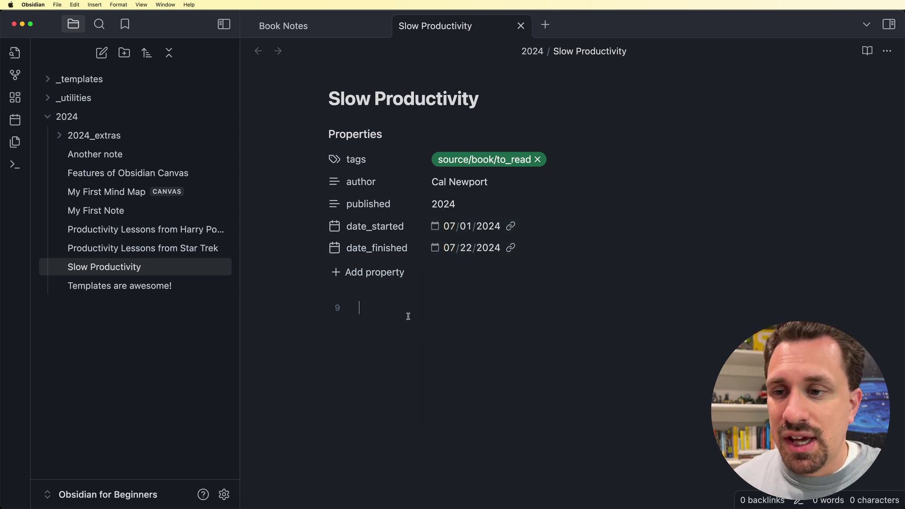
# Step: Write 'This book was awesome!' in the note body
pyautogui.click(408, 316)
pyautogui.write('This')
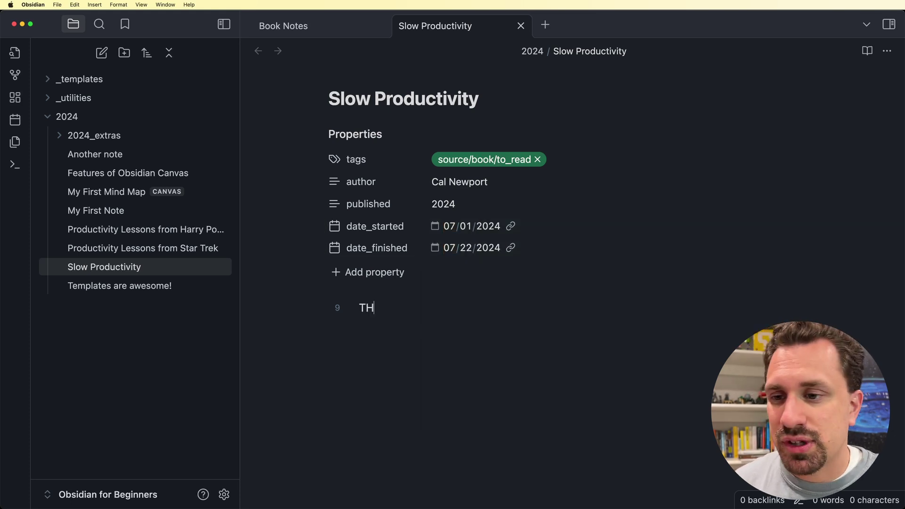
pyautogui.press('BackSpace')
pyautogui.write('s book was awesome!')
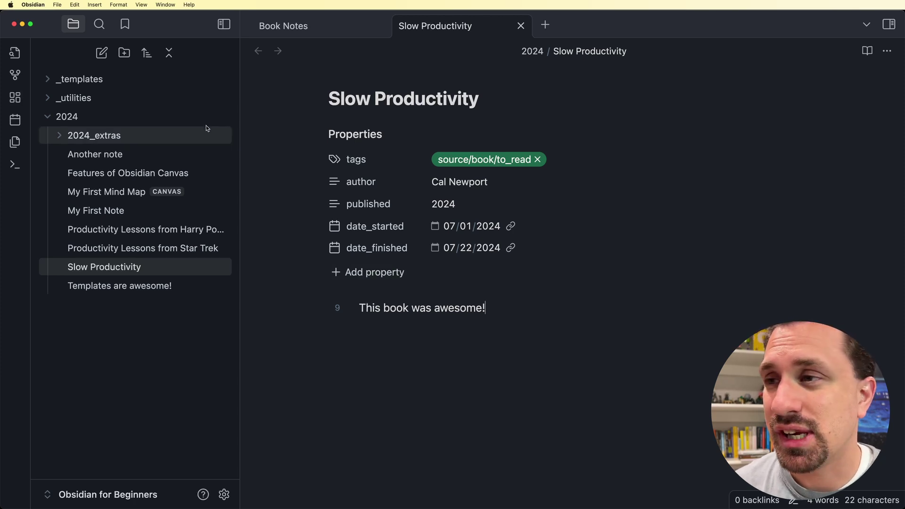
# Step: Create a new note named 'YouTube Video' in the _templates folder
pyautogui.rightClick(112, 85)
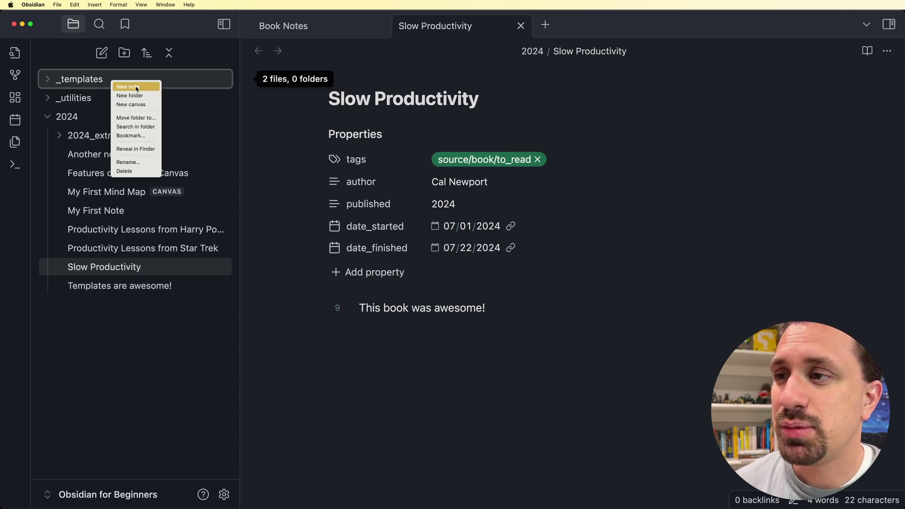
pyautogui.click(137, 87)
pyautogui.write('YouTube')
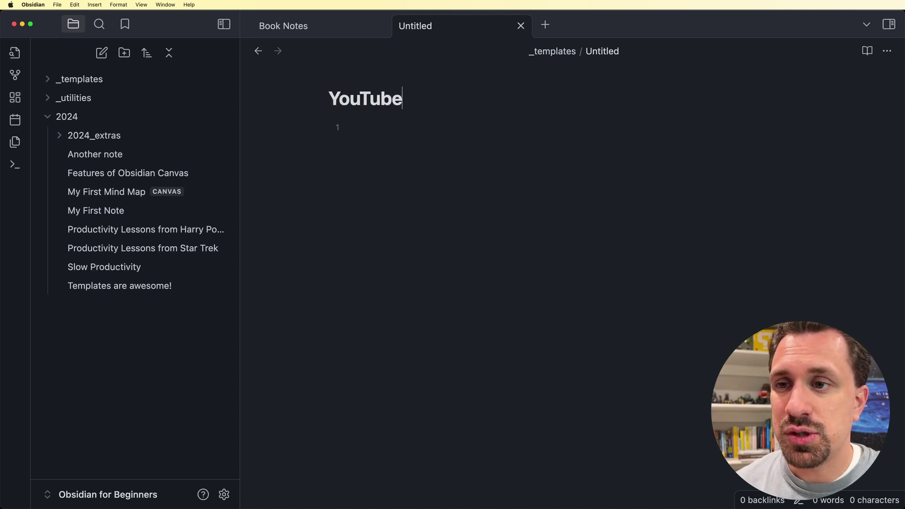
pyautogui.write(' Video')
pyautogui.press('Return')
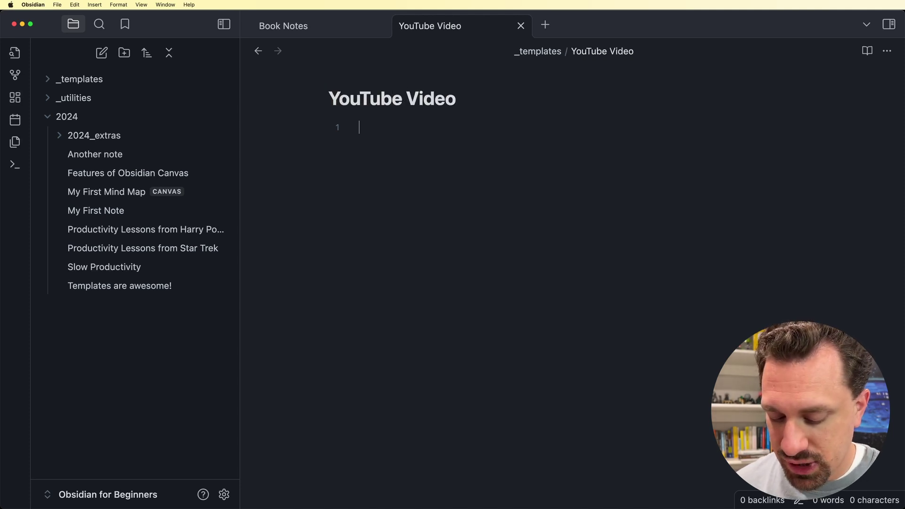
# Step: Add a properties block with the tag youtube/idea
pyautogui.write('---')
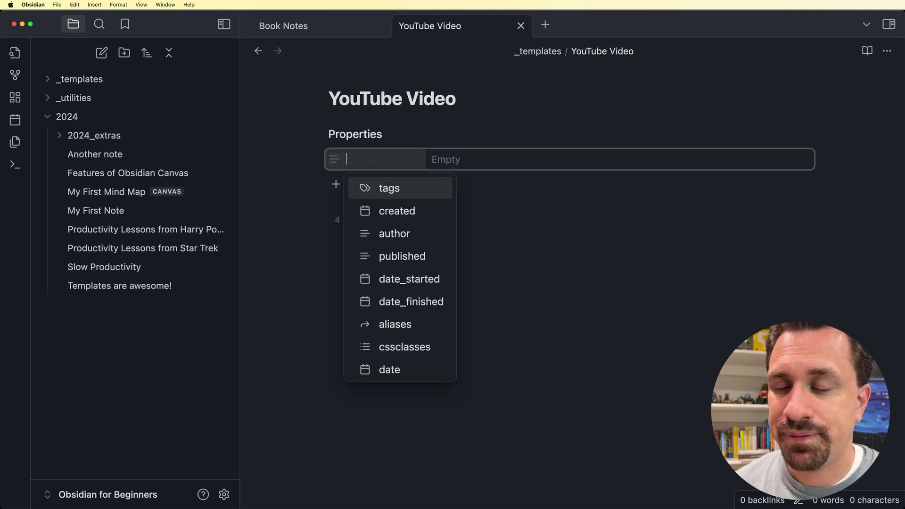
pyautogui.press('Return')
pyautogui.write('yout')
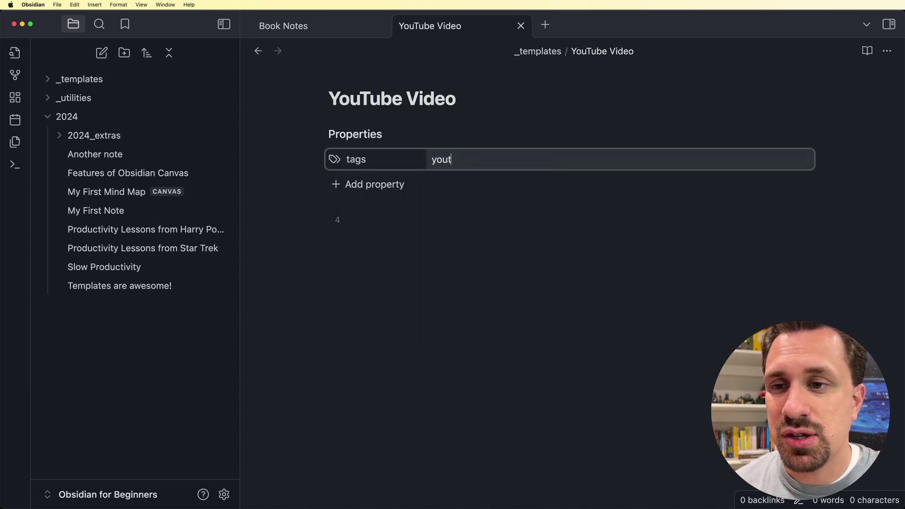
pyautogui.write('ube/idea')
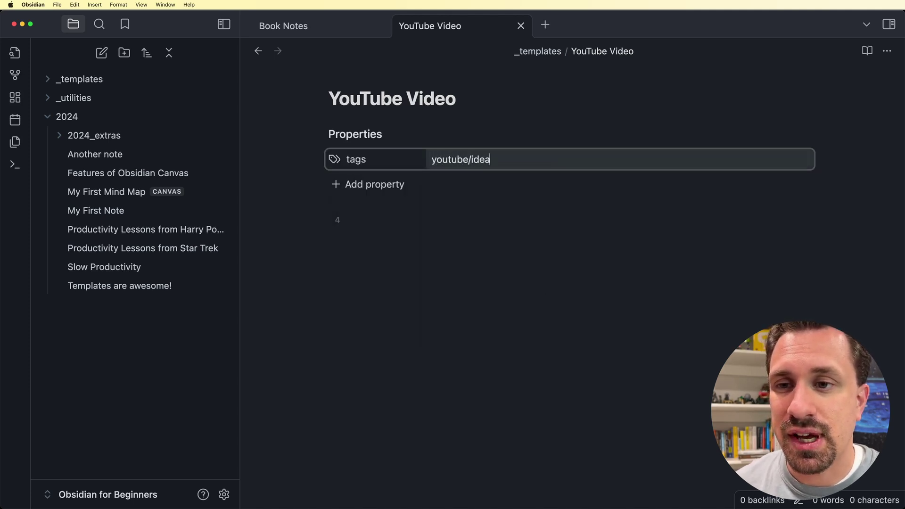
pyautogui.press('Return')
# Step: Add an empty publish_date property and set its type to Date
pyautogui.click(374, 184)
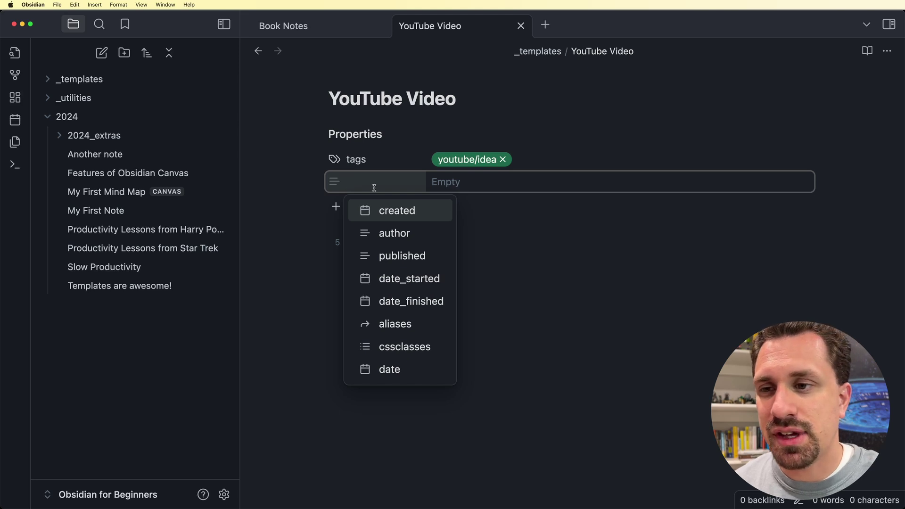
pyautogui.write('publish_date')
pyautogui.press('Return')
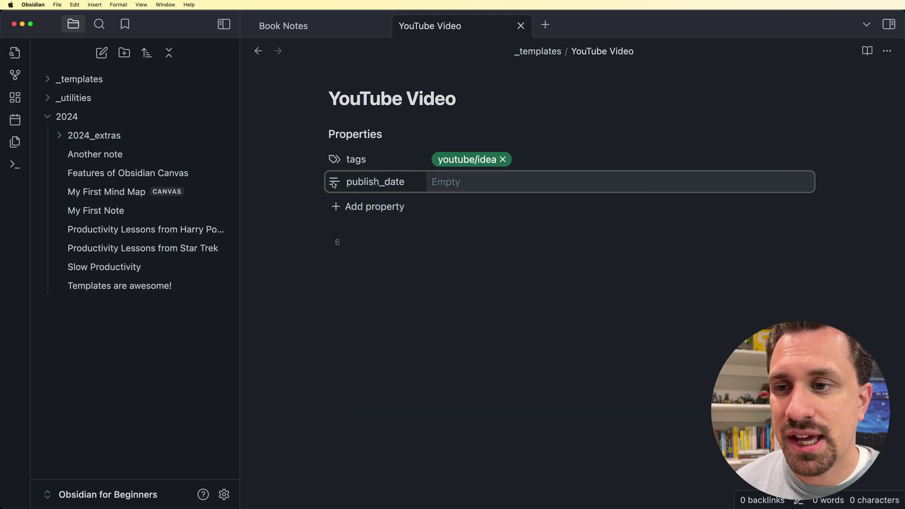
pyautogui.click(333, 184)
pyautogui.moveTo(360, 187)
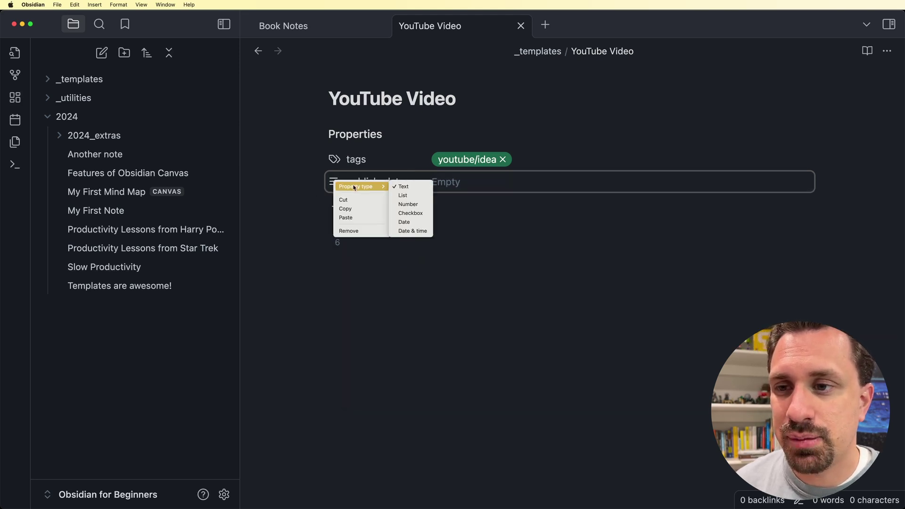
pyautogui.click(412, 221)
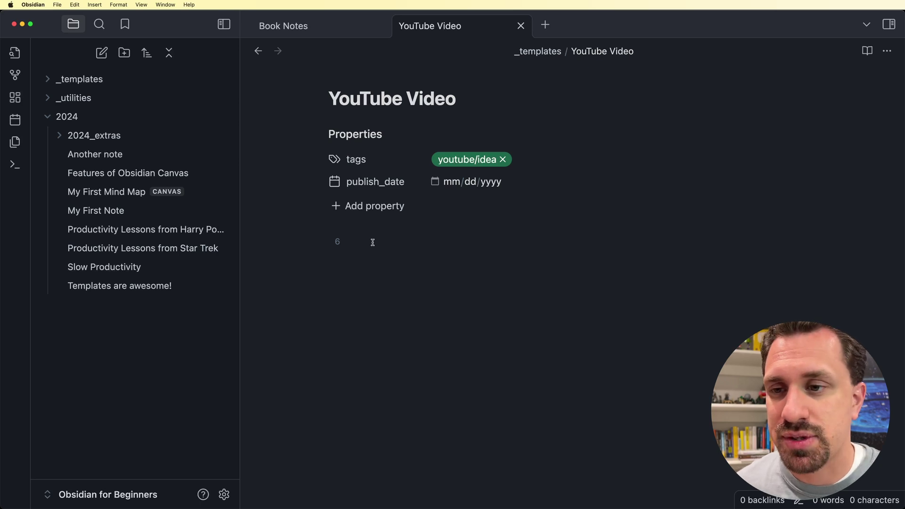
# Step: Insert the Tip Callout template's collapsible Tips callout, then expand and collapse it to check the tips
pyautogui.press('super+v')
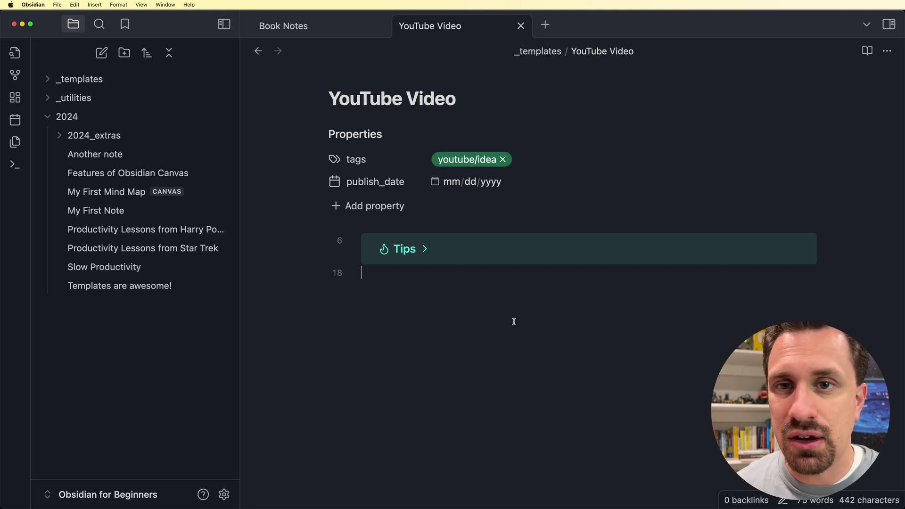
pyautogui.click(425, 250)
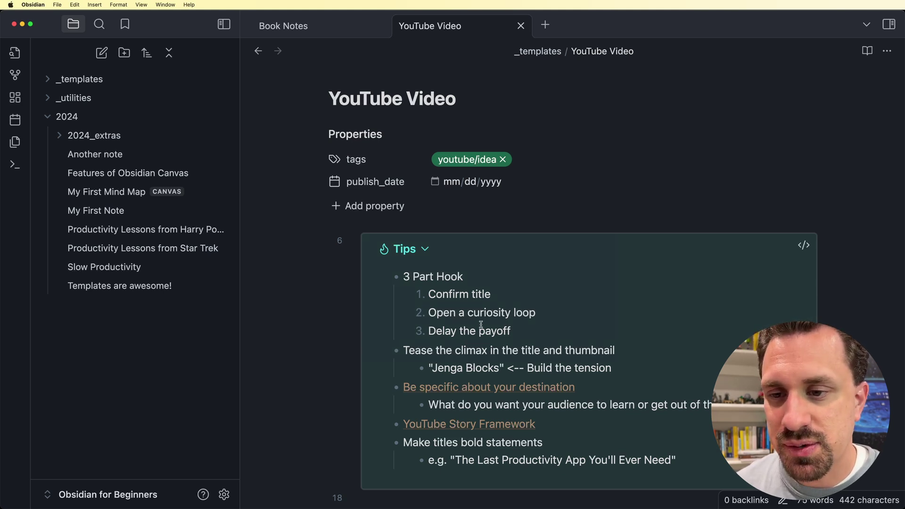
pyautogui.click(425, 248)
pyautogui.moveTo(802, 228)
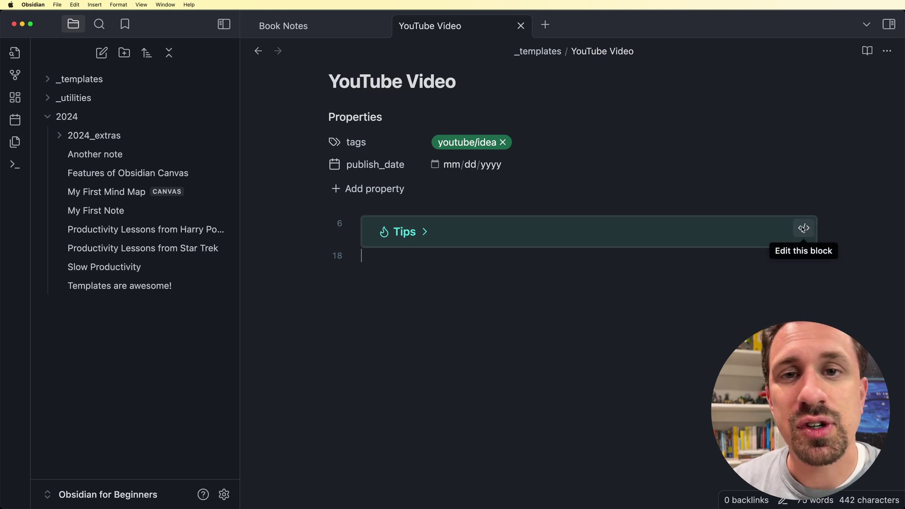
# Step: Review the callout's markdown, including the [!tip]- Tips header and the > prefix on every tip line, then leave it folded
pyautogui.click(802, 229)
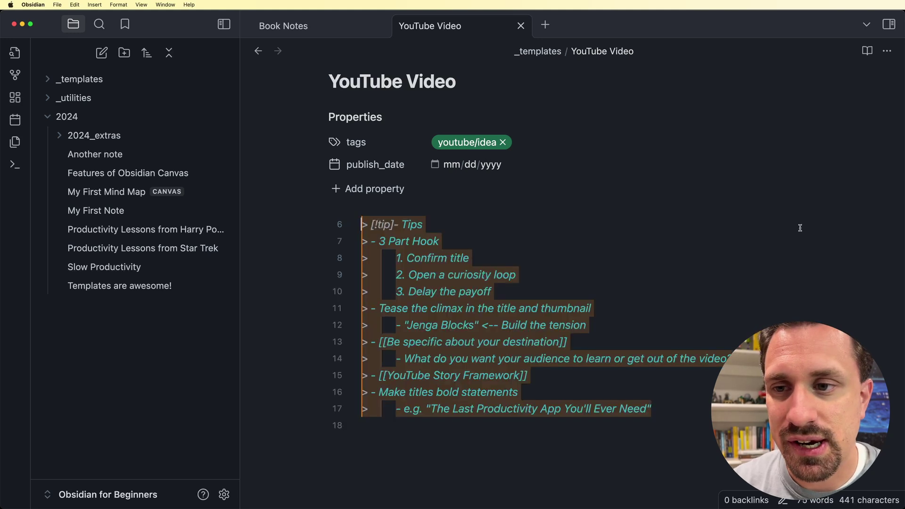
pyautogui.click(445, 241)
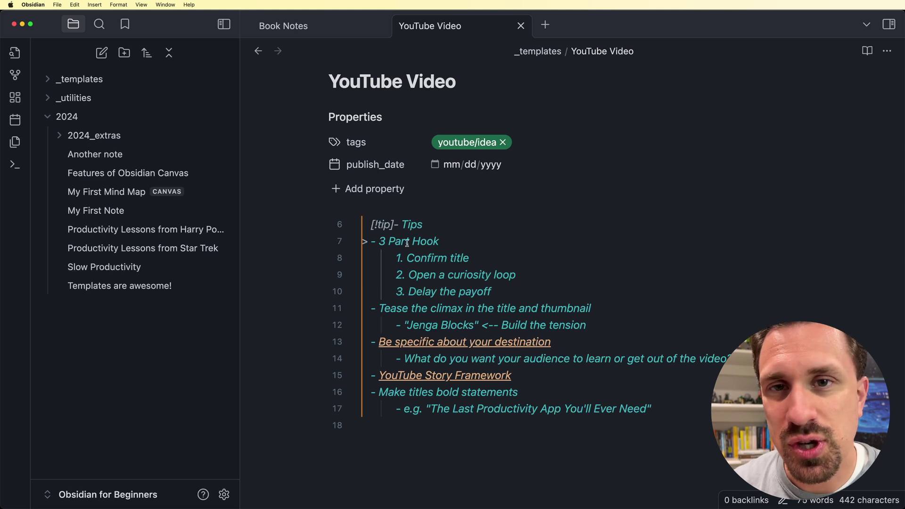
pyautogui.click(368, 224)
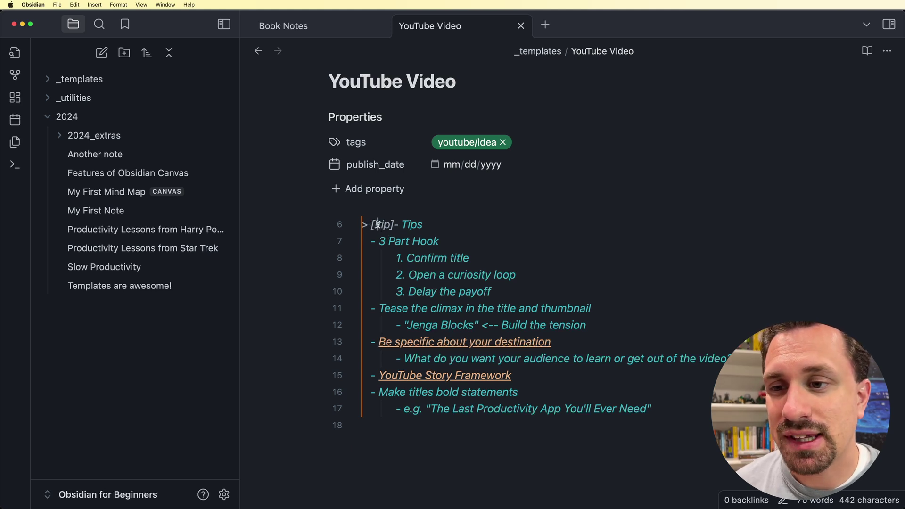
pyautogui.moveTo(378, 225); pyautogui.dragTo(392, 225)
pyautogui.click(393, 226)
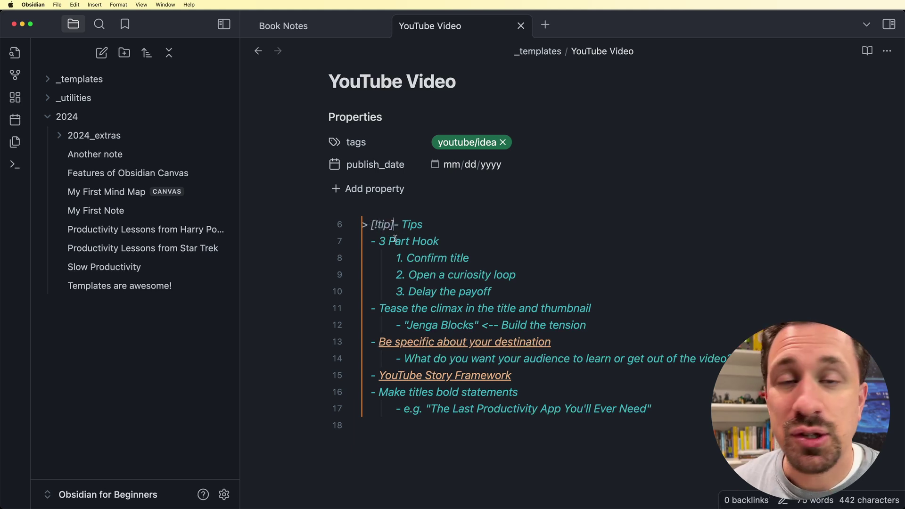
pyautogui.moveTo(394, 226); pyautogui.dragTo(398, 227)
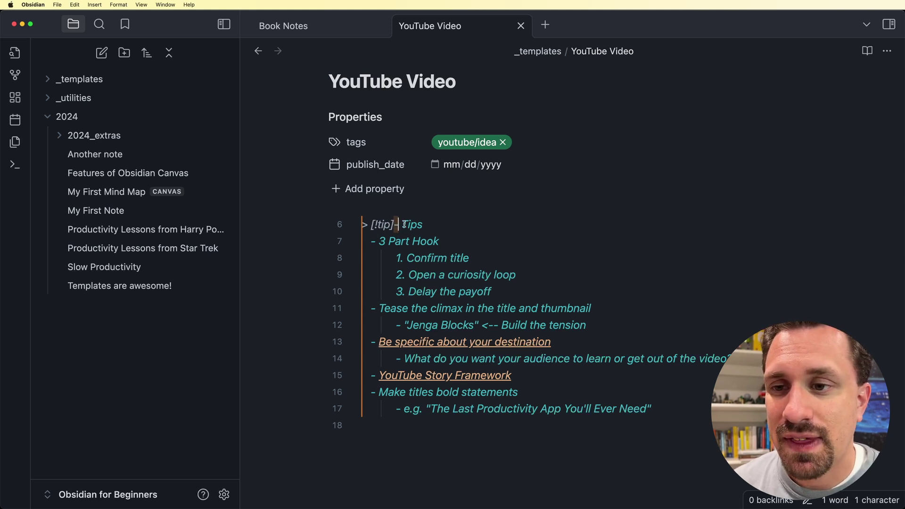
pyautogui.moveTo(402, 225); pyautogui.dragTo(422, 225)
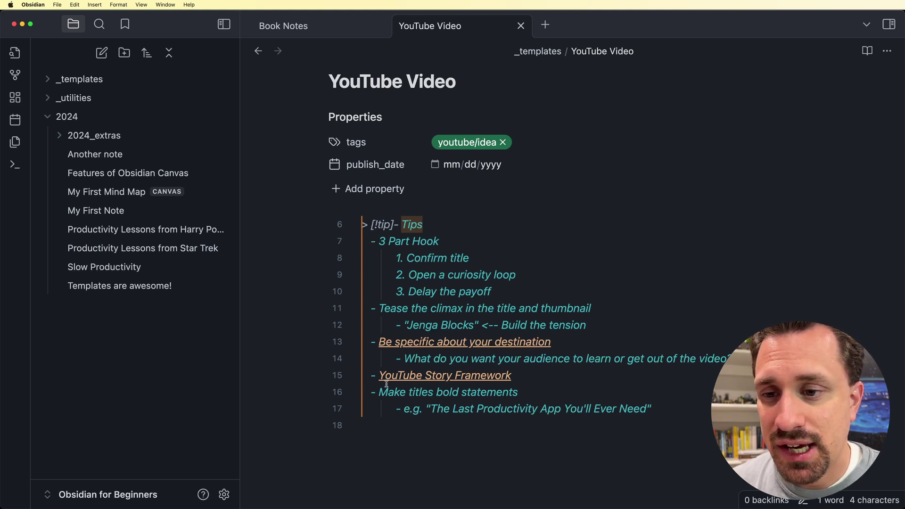
pyautogui.click(371, 245)
pyautogui.press('Left')
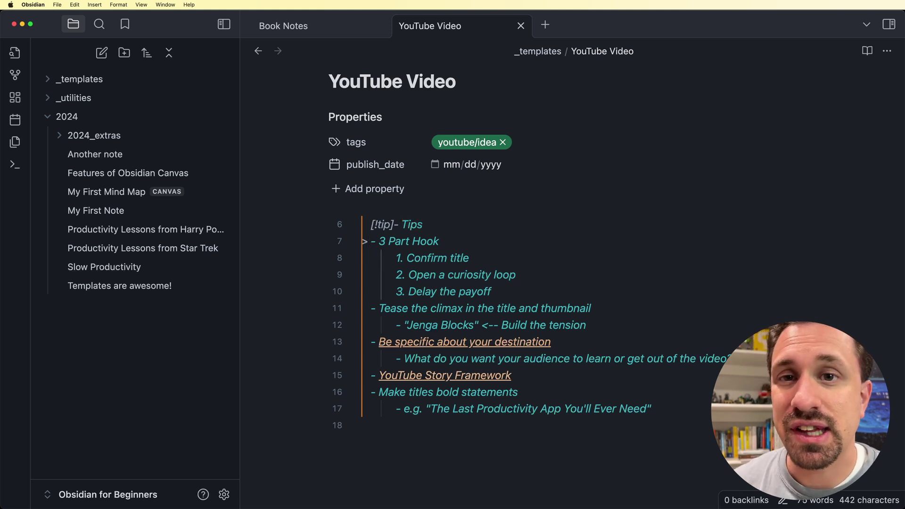
pyautogui.click(369, 410)
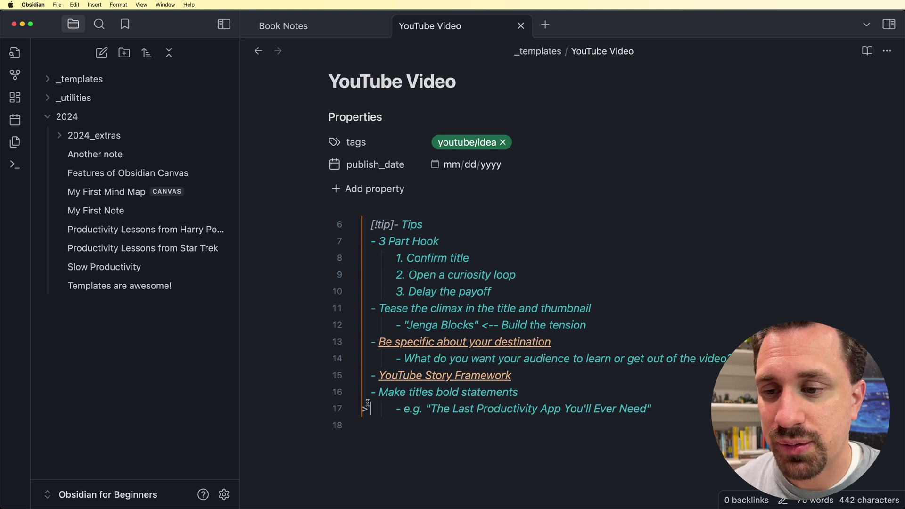
pyautogui.click(376, 423)
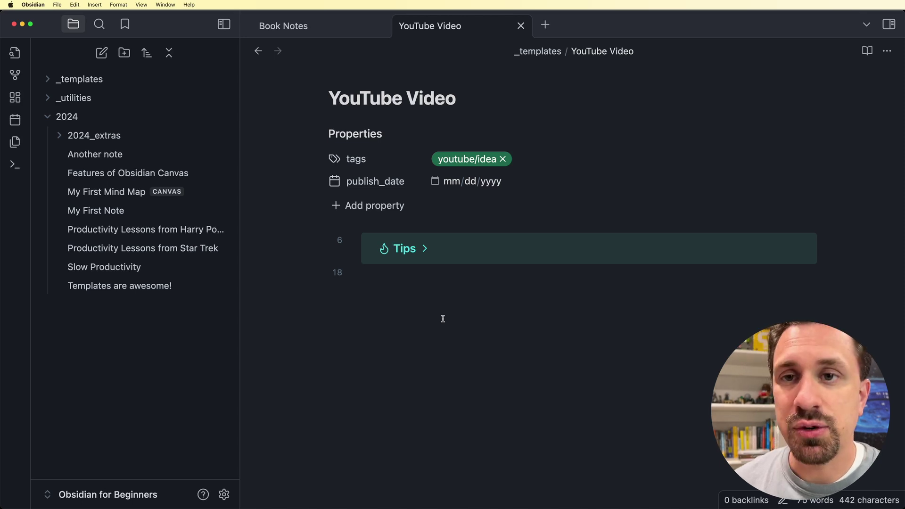
# Step: Create a note named 'Obsidian Templates' and insert the YouTube Video template
pyautogui.press('super+n')
pyautogui.write('Obsidian Te')
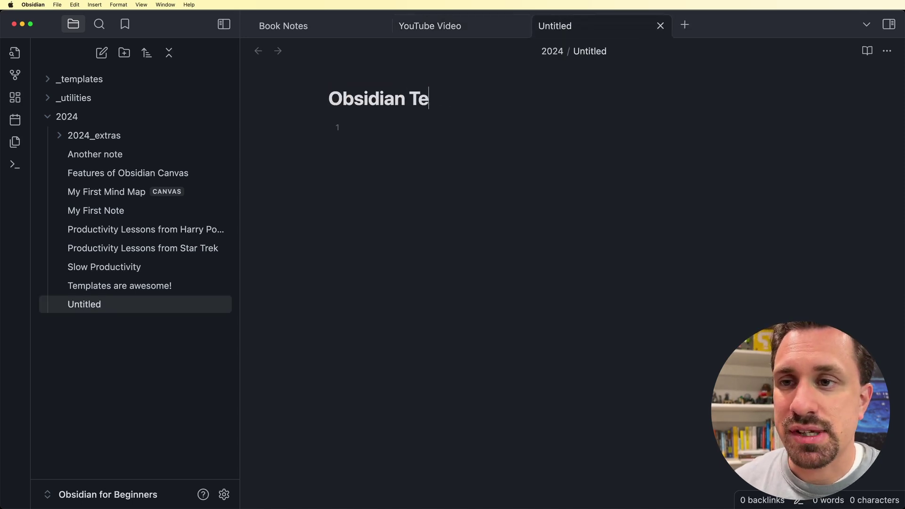
pyautogui.write('mplates')
pyautogui.press('Return')
pyautogui.hotkey('alt', 't')
pyautogui.press('Down')
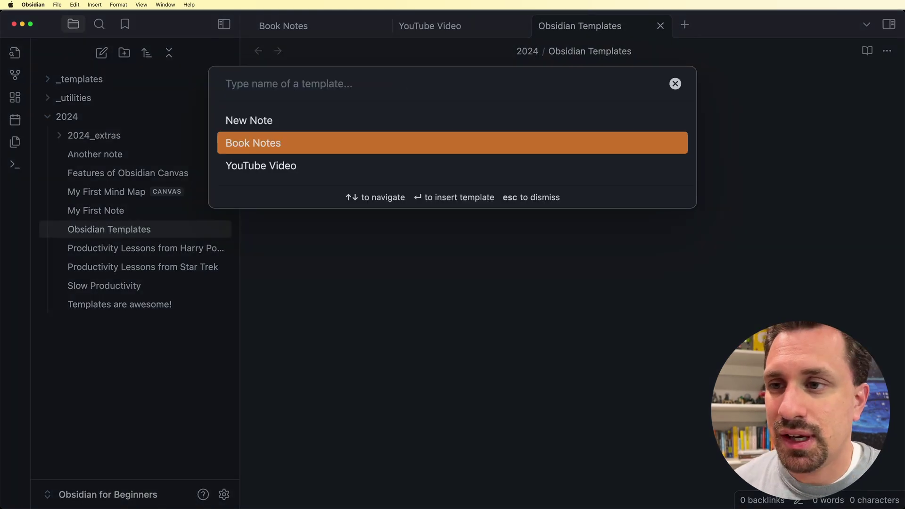
pyautogui.press('Down')
pyautogui.press('Return')
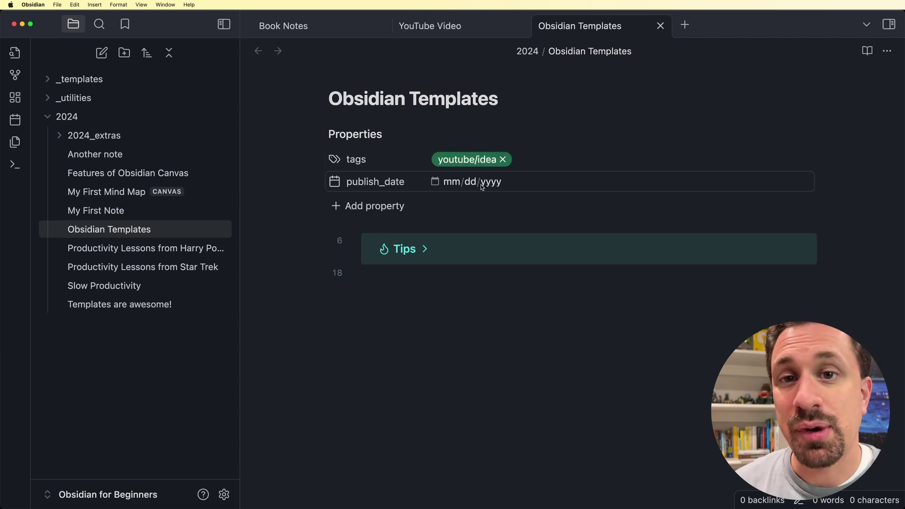
# Step: Set publish_date to 07/26/2024 and add the line 'Obsidian Templates are awesome!'
pyautogui.click(434, 182)
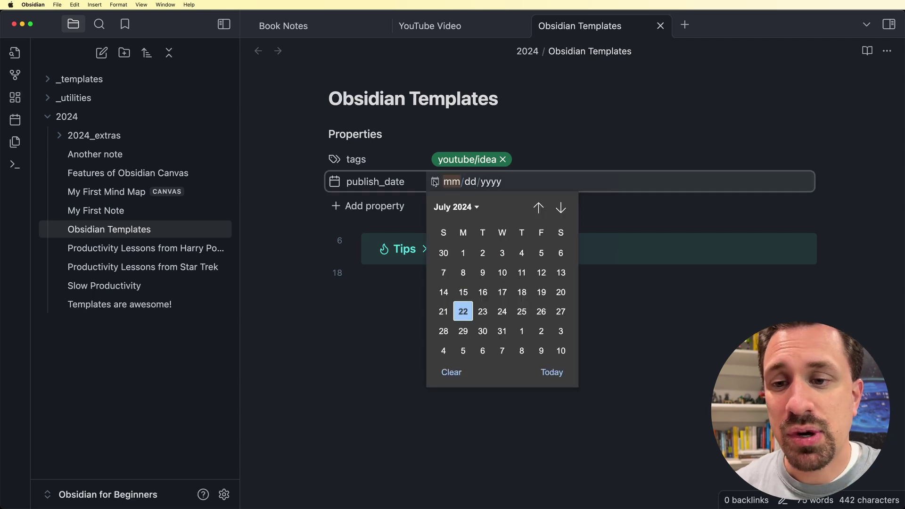
pyautogui.click(542, 312)
pyautogui.click(488, 328)
pyautogui.press('Return')
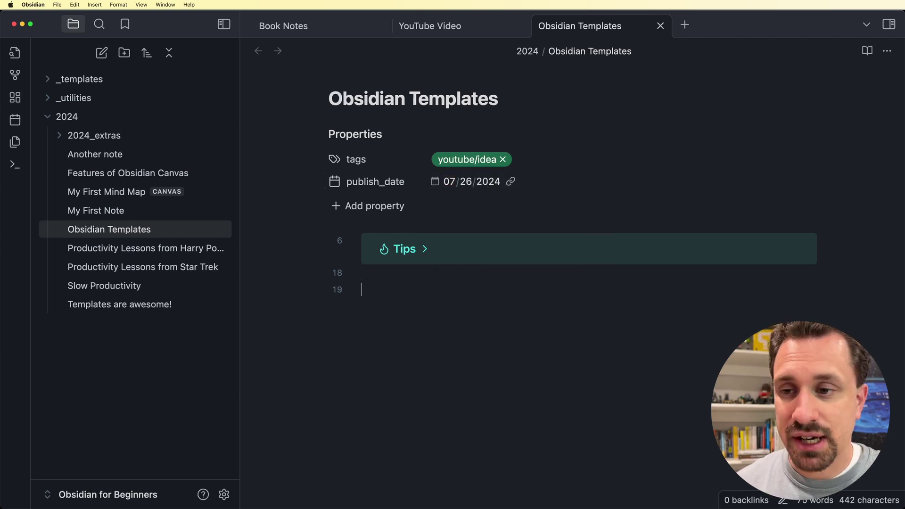
pyautogui.write('Obsidian Templa')
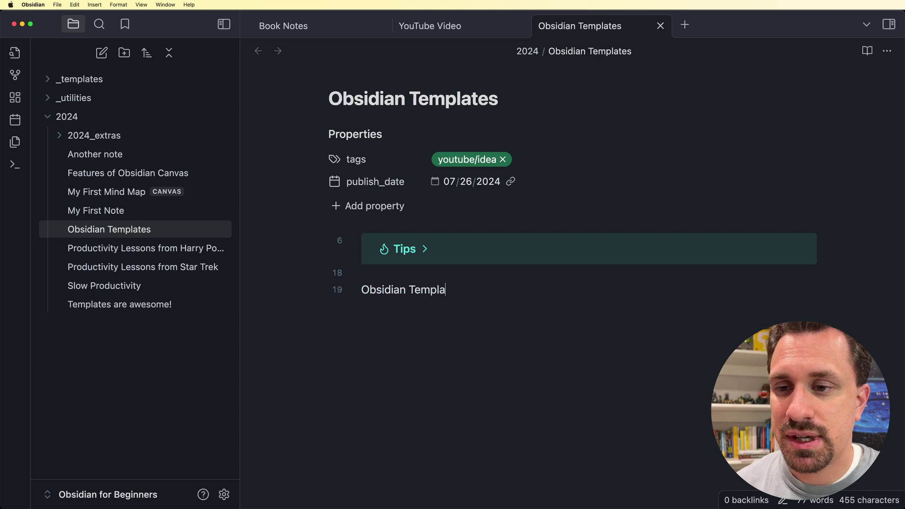
pyautogui.write('tes are awesome!')
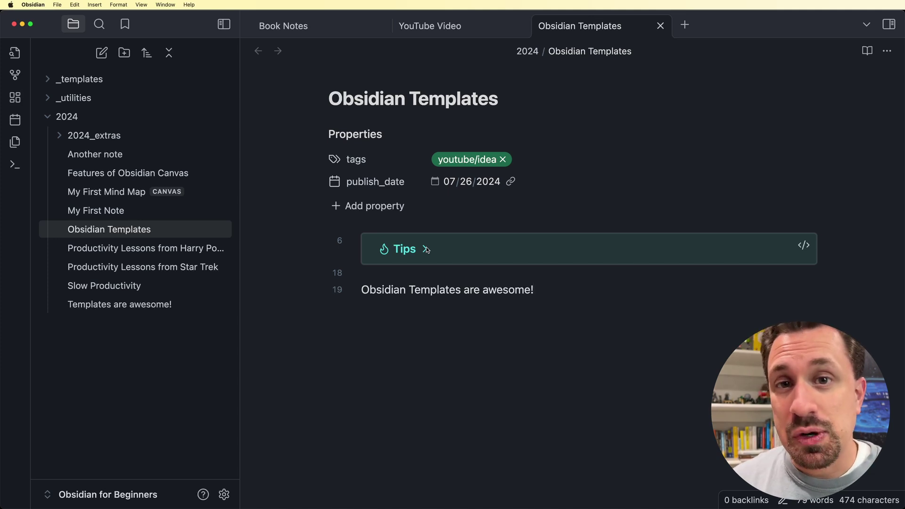
# Step: Create a 'Tip Callout' note in _templates containing an empty > [!tip] callout
pyautogui.rightClick(90, 79)
pyautogui.click(115, 84)
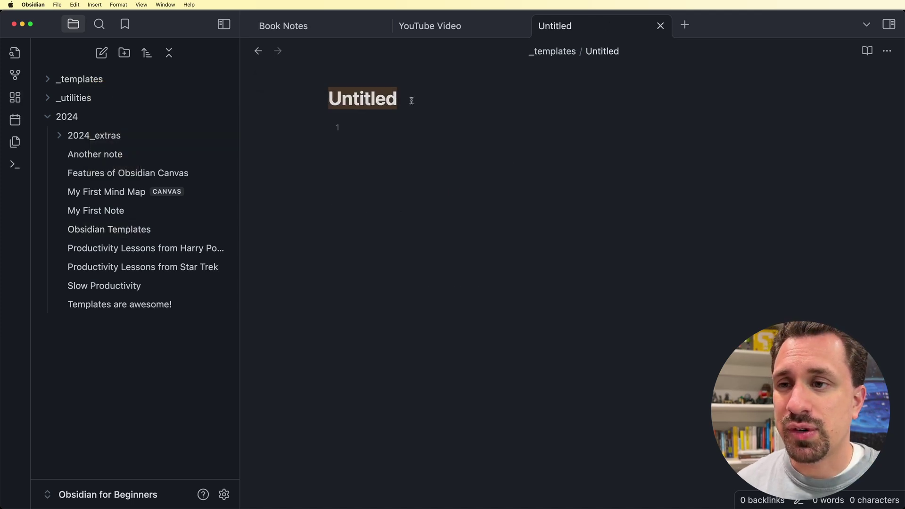
pyautogui.write('Tip Callout')
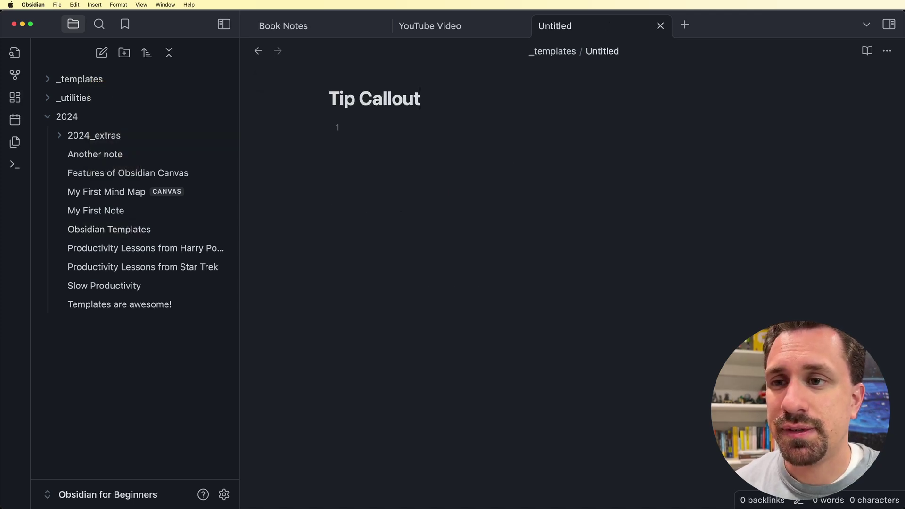
pyautogui.press('Return')
pyautogui.write('>')
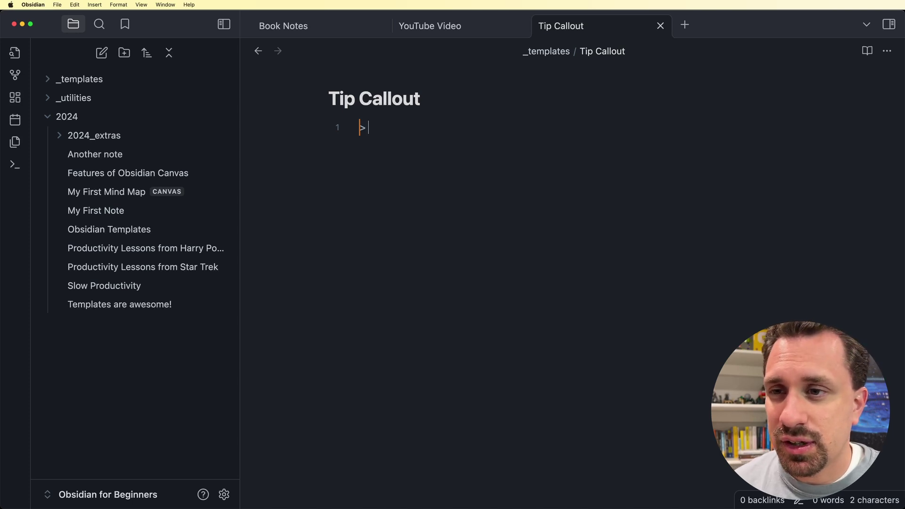
pyautogui.write(' [!')
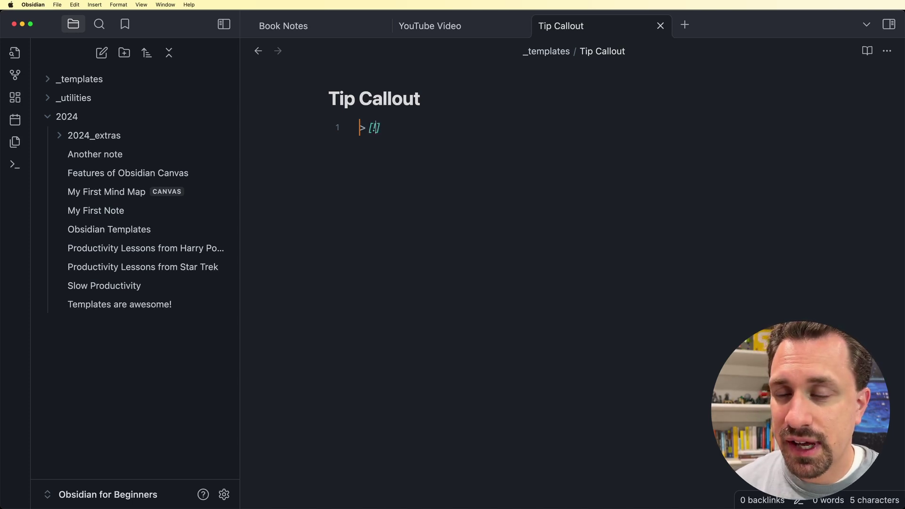
pyautogui.write('tip')
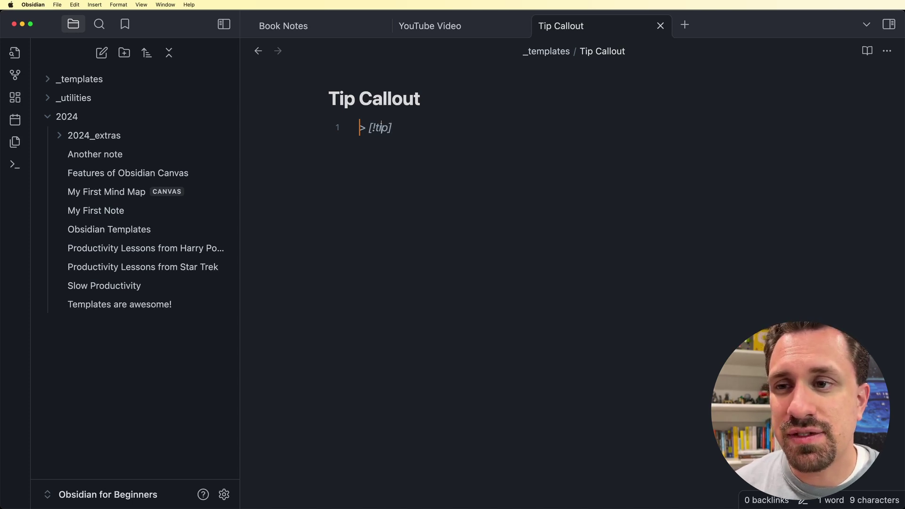
pyautogui.press('Return')
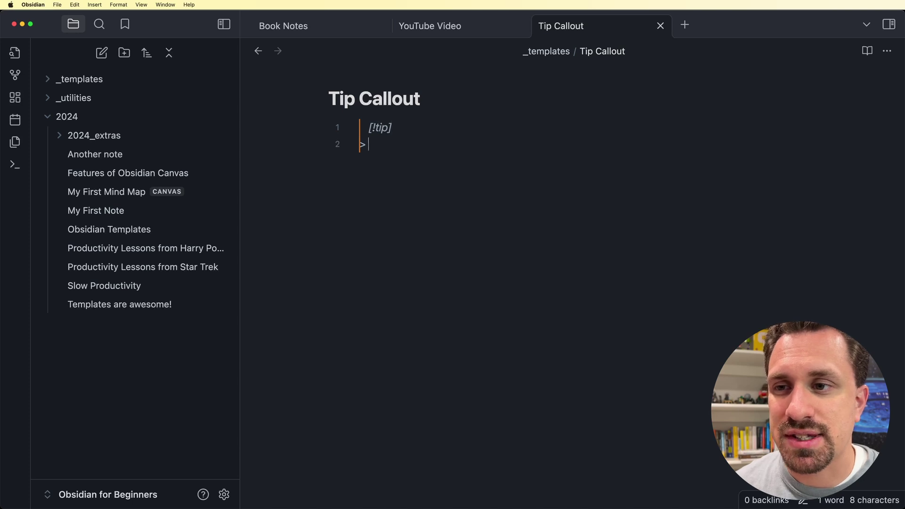
pyautogui.press('Return')
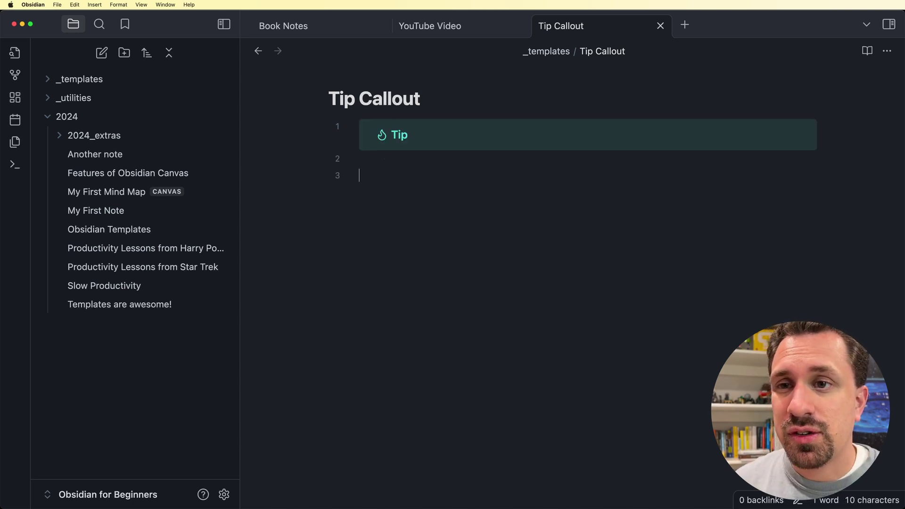
# Step: In Slow Productivity, insert the Tip Callout template below 'This book was awesome!'
pyautogui.click(309, 25)
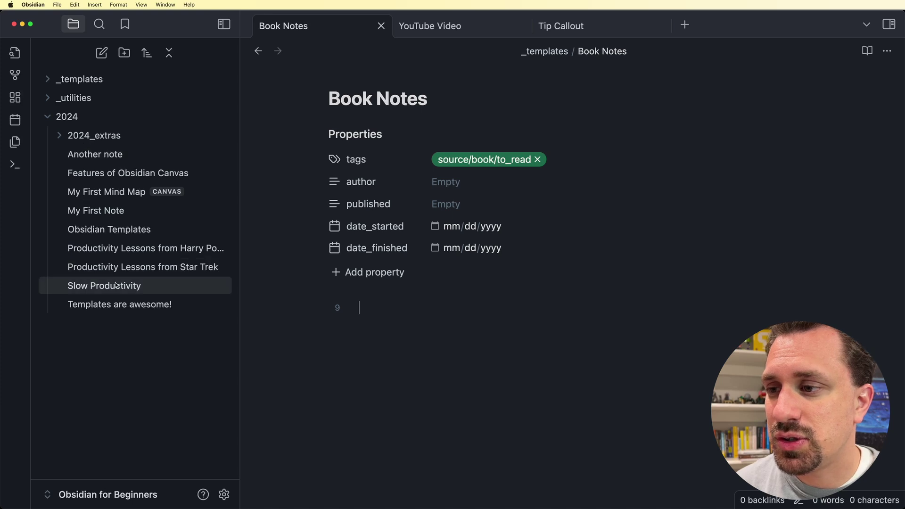
pyautogui.click(132, 286)
pyautogui.click(501, 309)
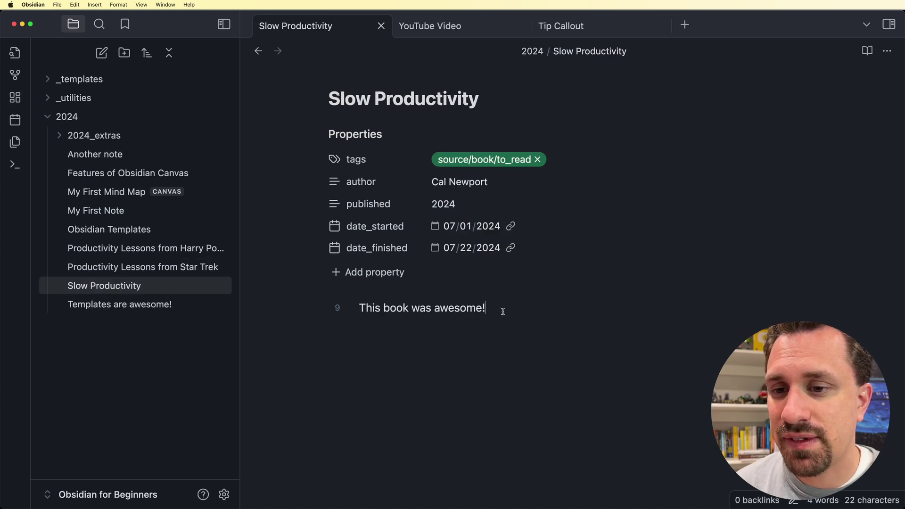
pyautogui.press('Return')
pyautogui.press('Return')
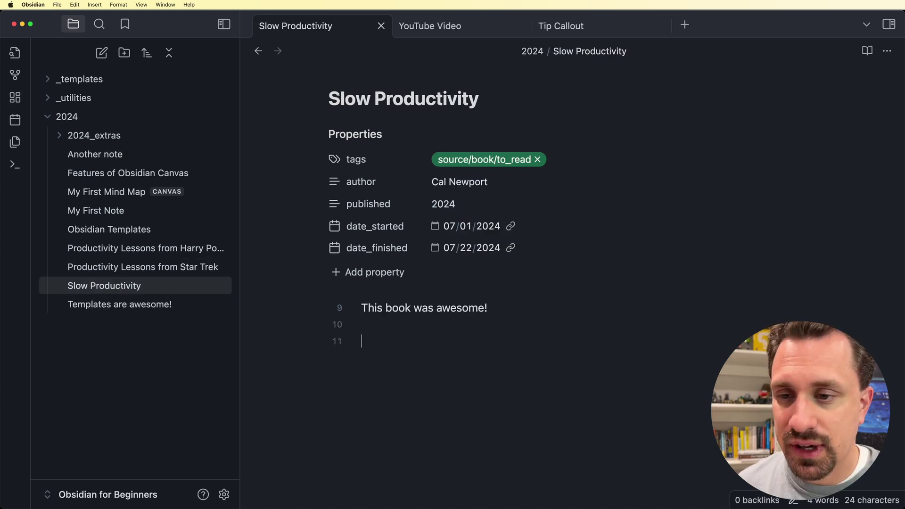
pyautogui.hotkey('alt', 't')
pyautogui.press('Down')
pyautogui.press('Down')
pyautogui.press('Down')
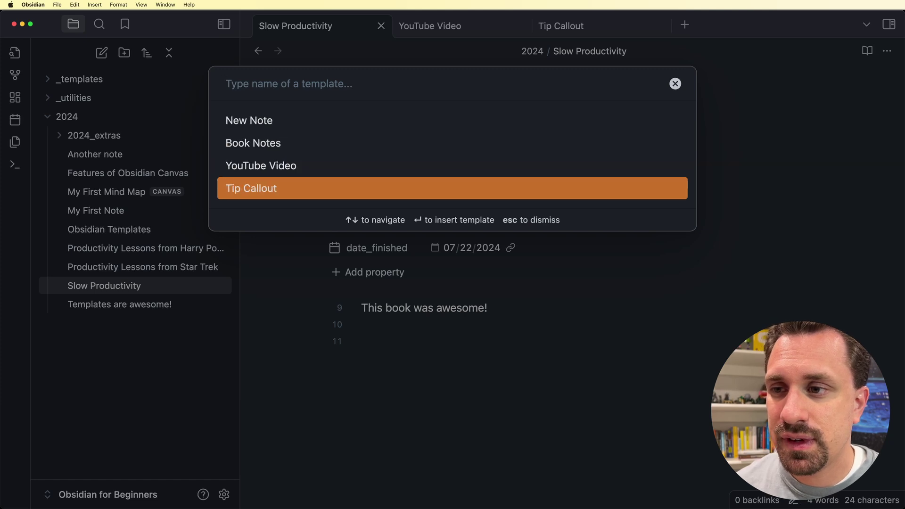
pyautogui.press('Return')
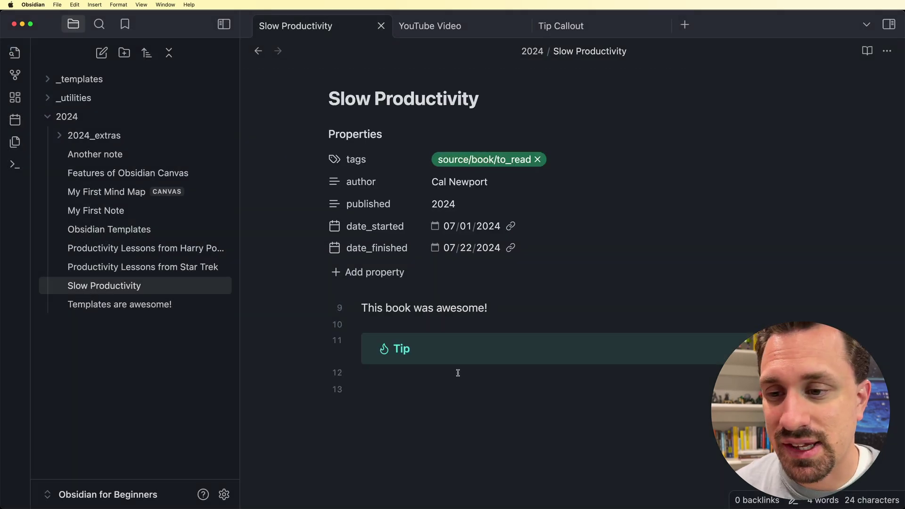
# Step: Title the callout Quote and add the line 'Here's my quote' inside it
pyautogui.press('Up')
pyautogui.press('Up')
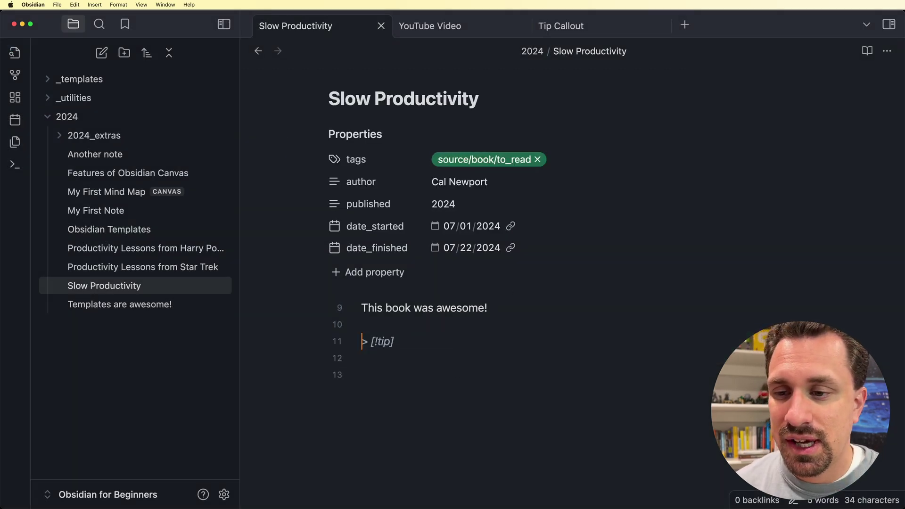
pyautogui.write('Quote')
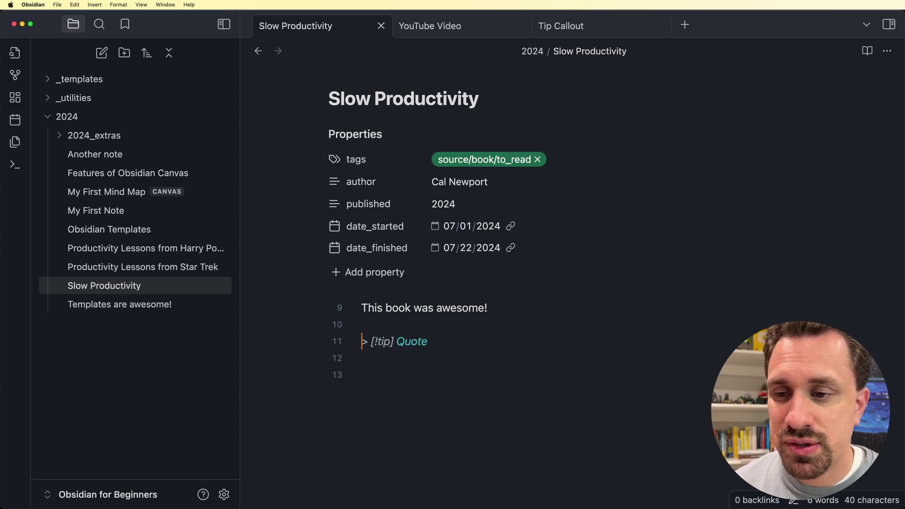
pyautogui.press('Down')
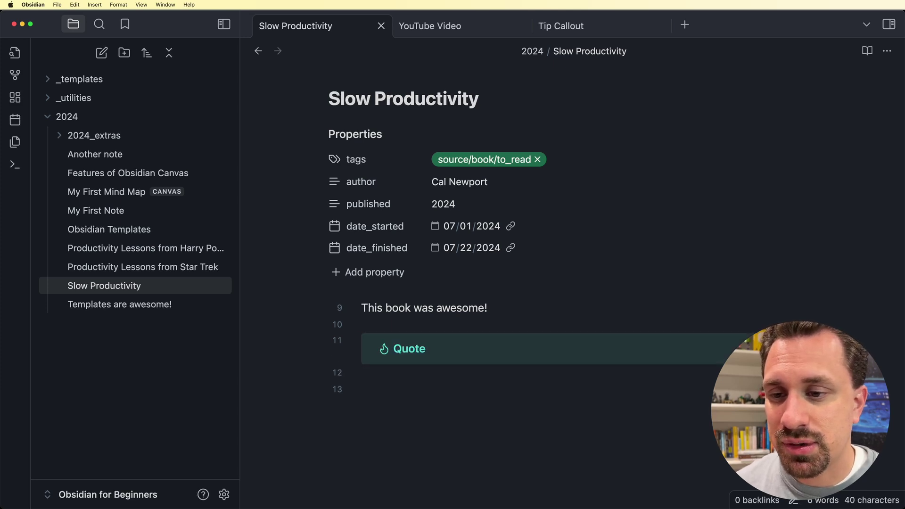
pyautogui.click(362, 341)
pyautogui.press('Down')
pyautogui.press('Up')
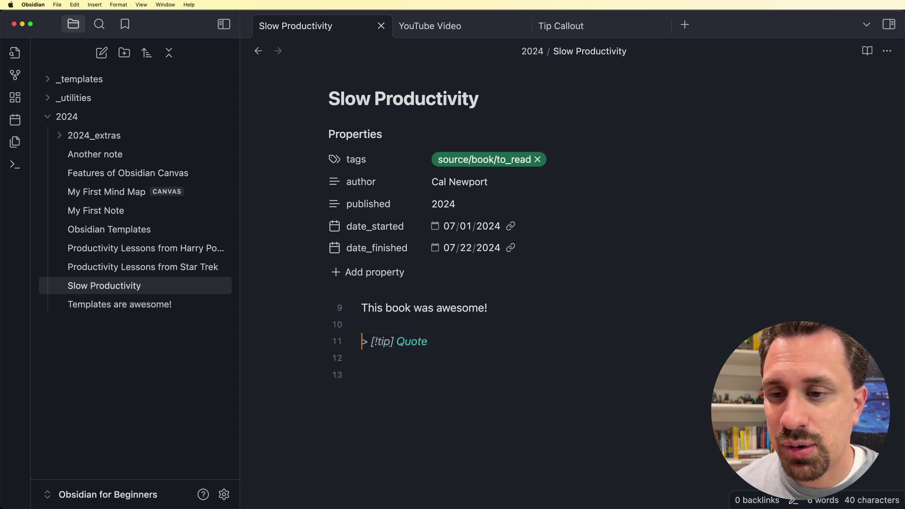
pyautogui.press('Return')
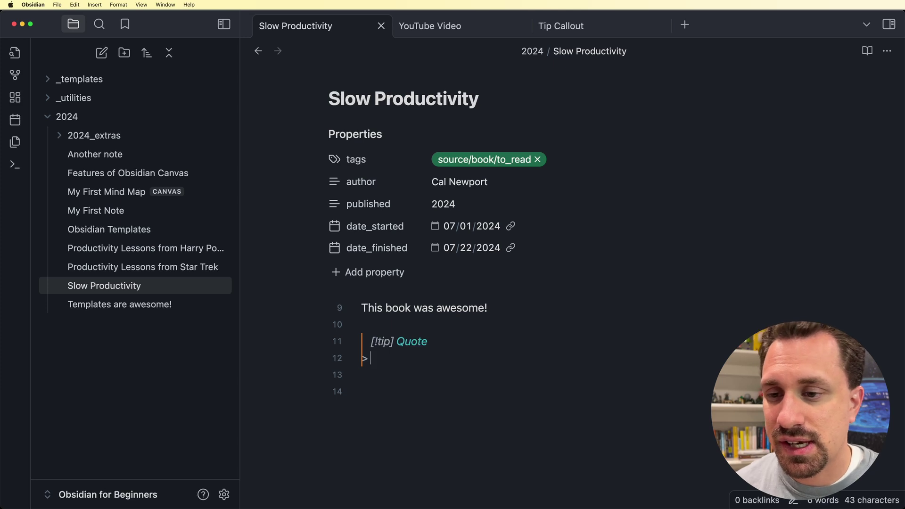
pyautogui.write("Here's my quote")
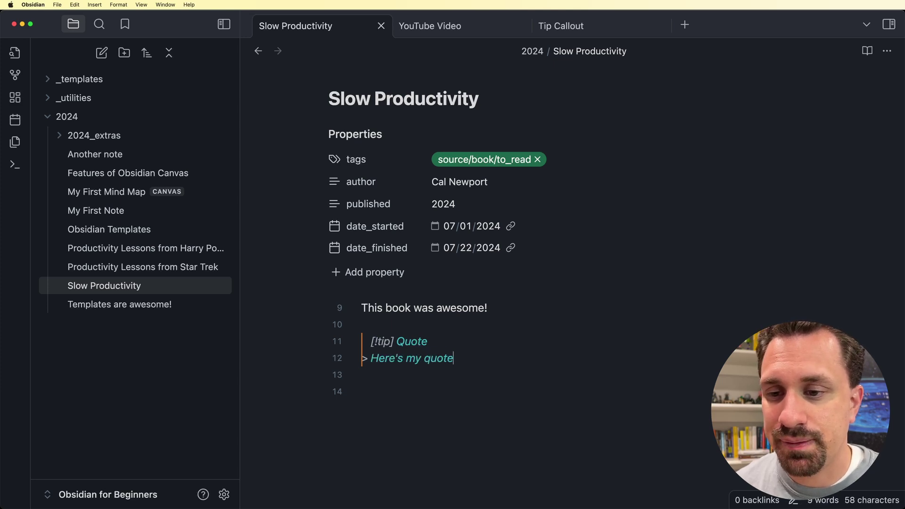
pyautogui.press('Down')
pyautogui.press('Down')
pyautogui.press('BackSpace')
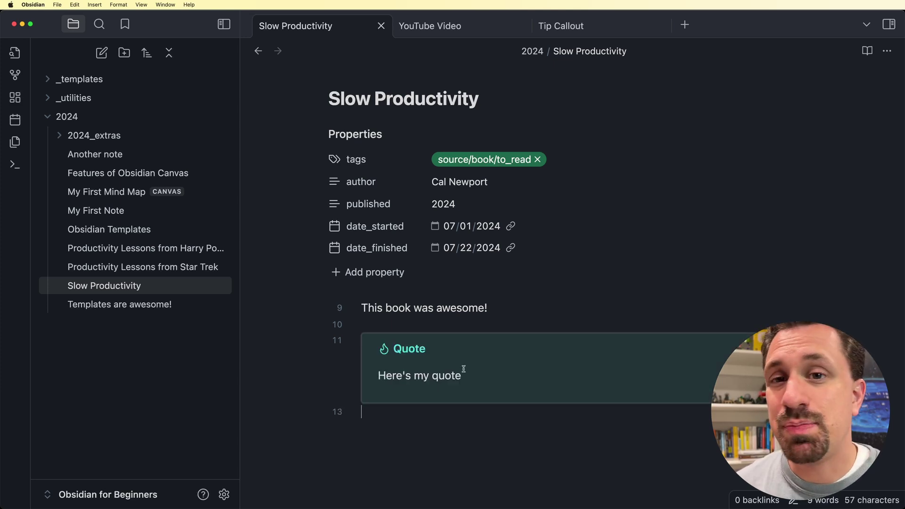